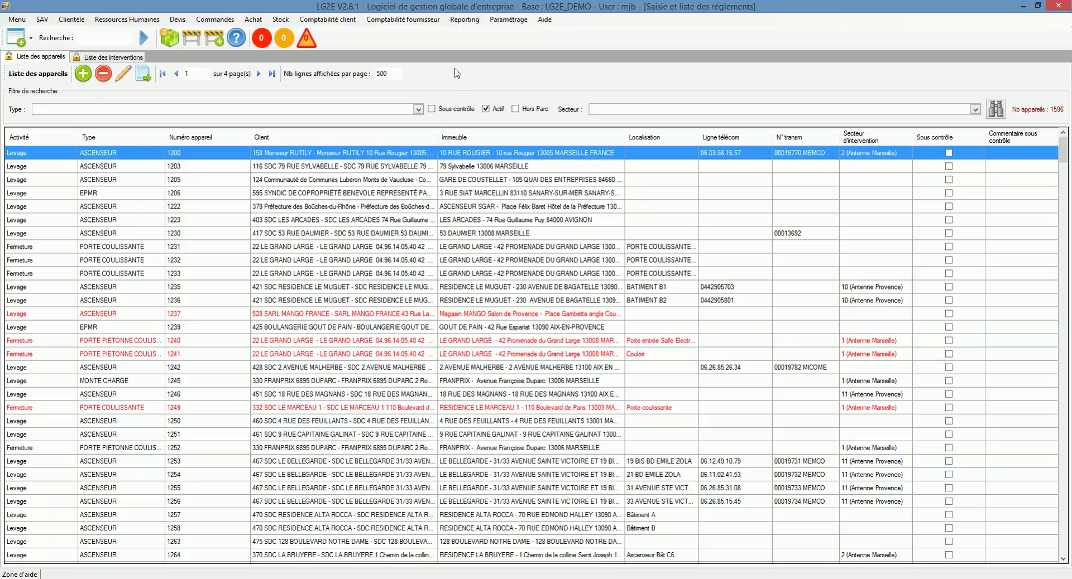
Open Comptabilité client > Règlements > Saisie et liste des règlements clients
left_click(348, 20)
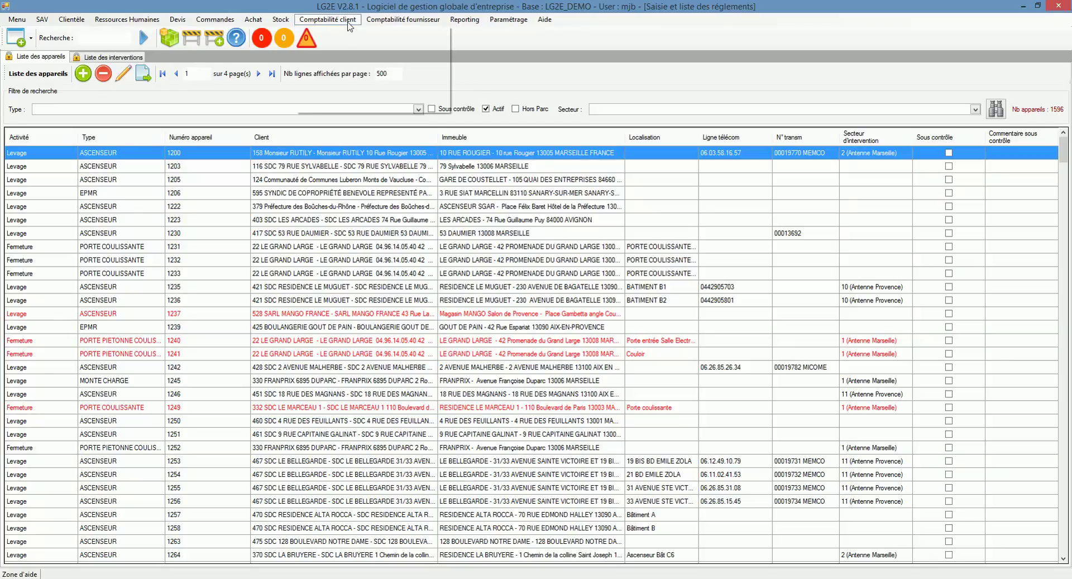
mouse_move(362, 45)
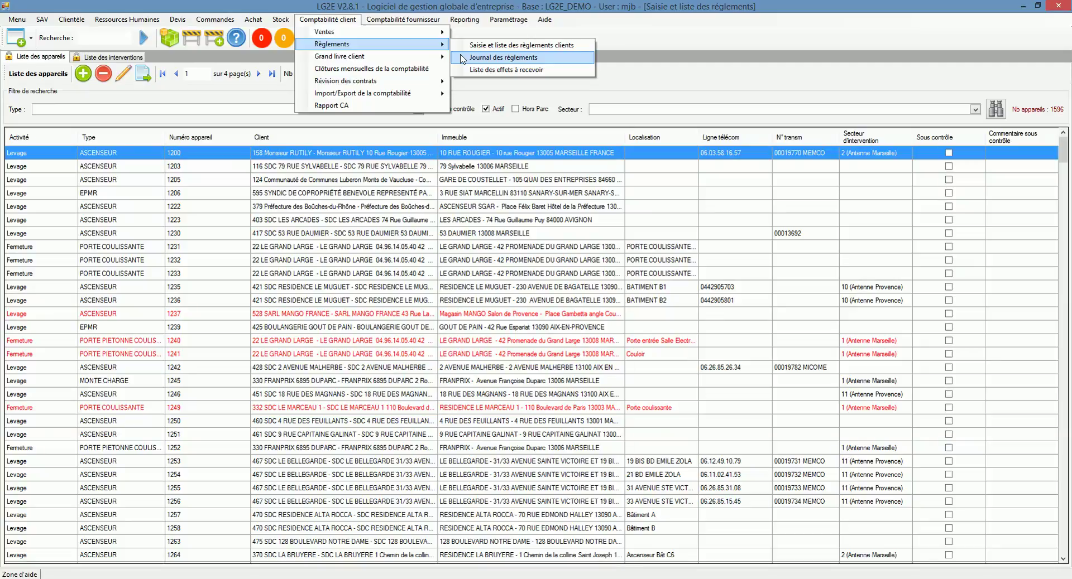
left_click(463, 46)
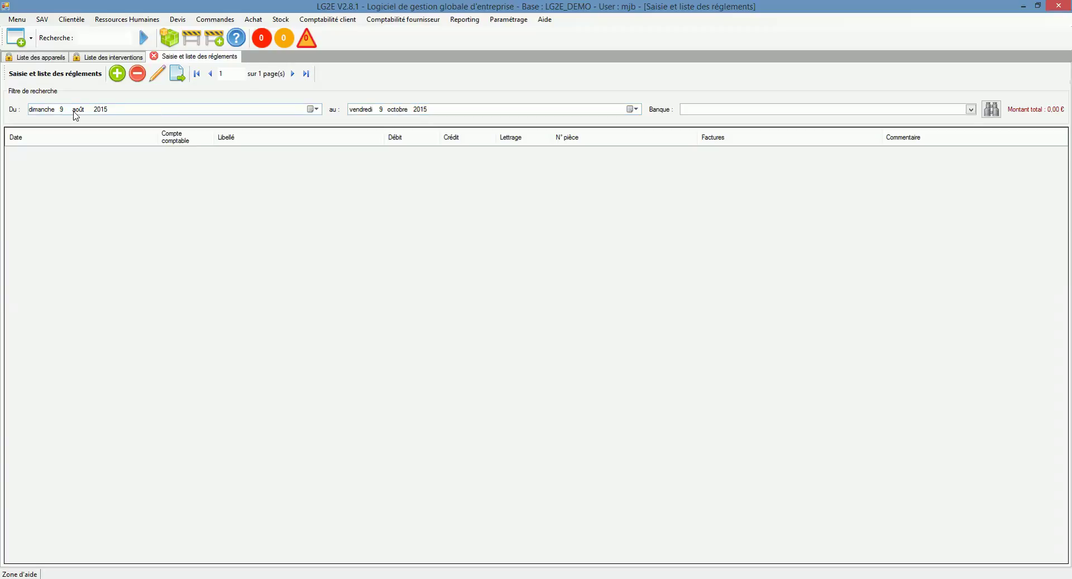
Move the start date back to 9 June 2015 and search, listing 116 971,30 € of payments
left_click(75, 110)
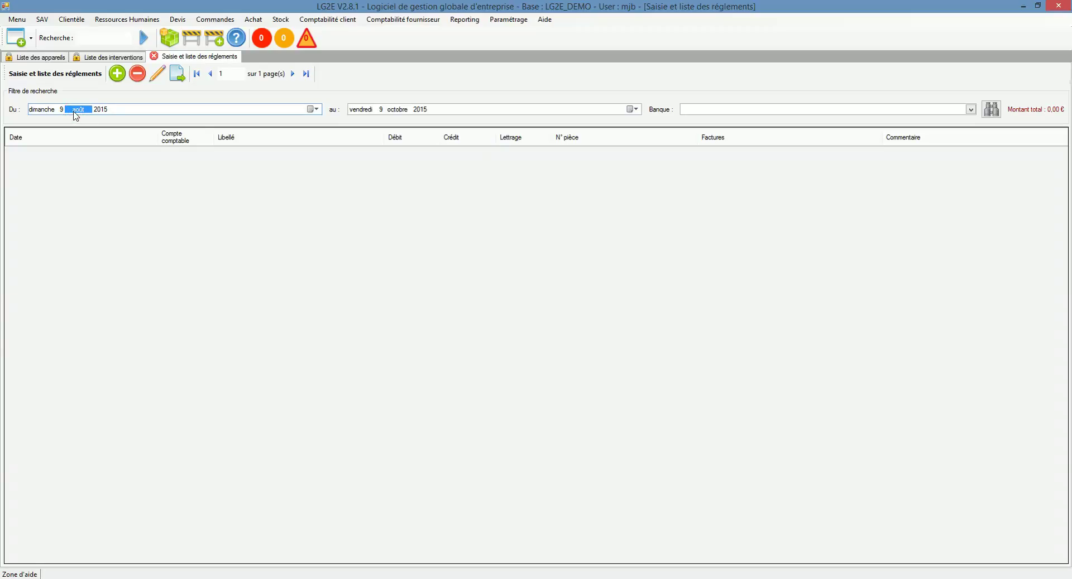
key("Down")
key("Down")
left_click(991, 109)
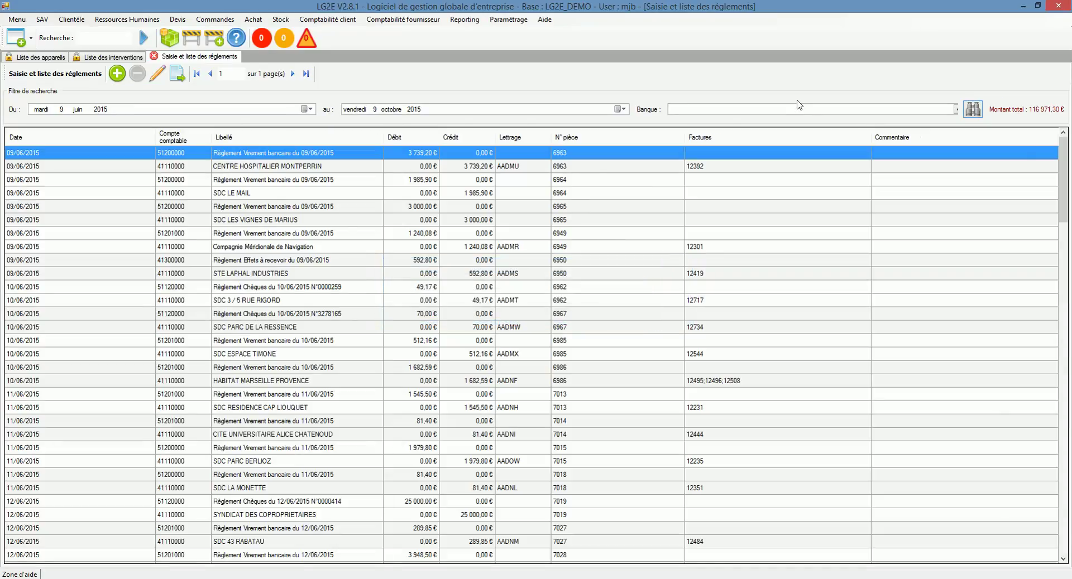
left_click(765, 220)
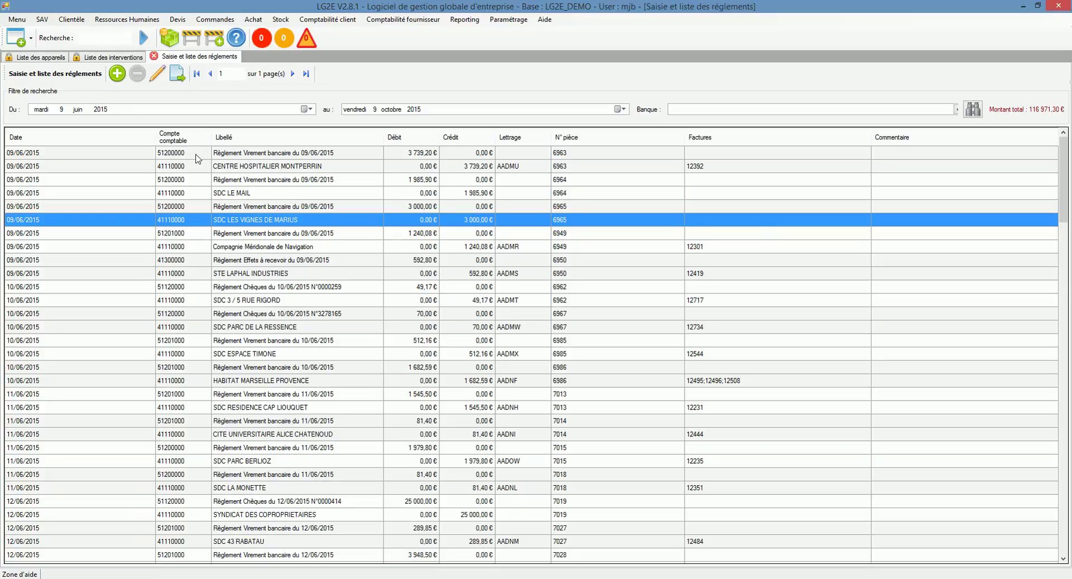
left_click(97, 155)
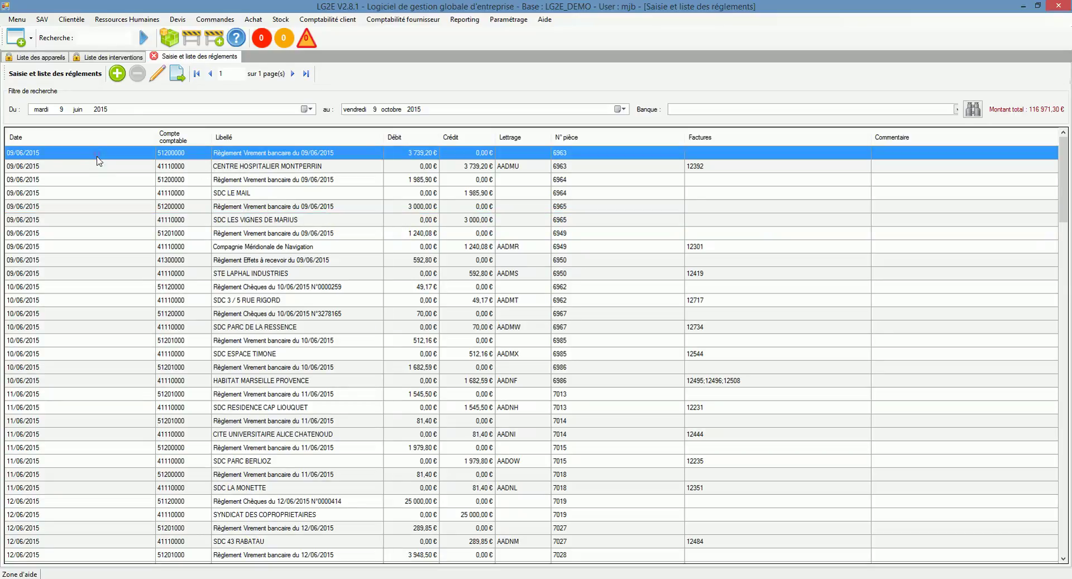
left_click(98, 162)
left_click(234, 152)
left_click(356, 168)
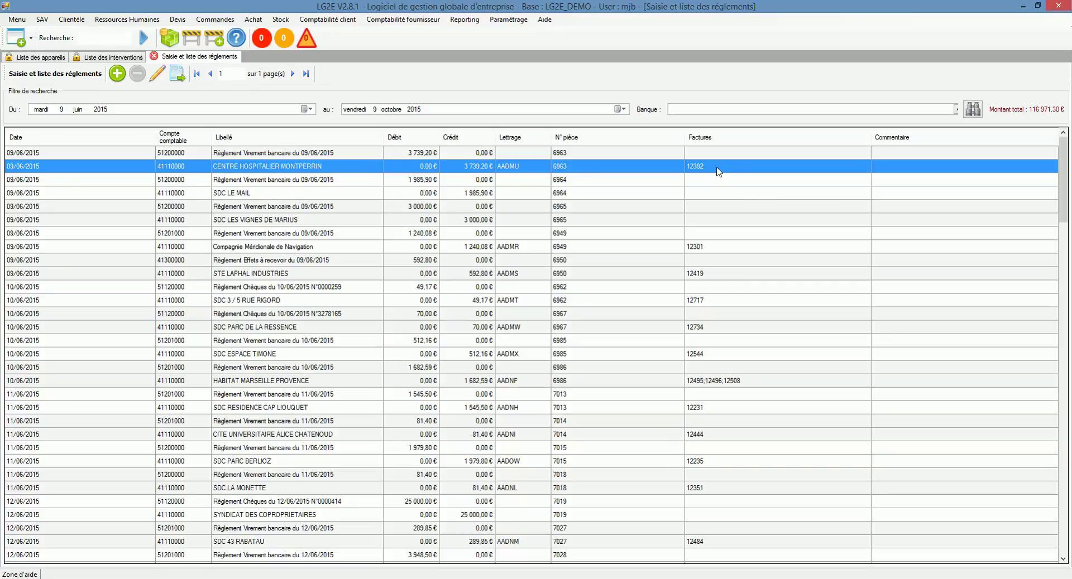
Show the invoices associated with the CENTRE HOSPITALIER MONTPERRIN payment, which is invoice 12392
right_click(359, 164)
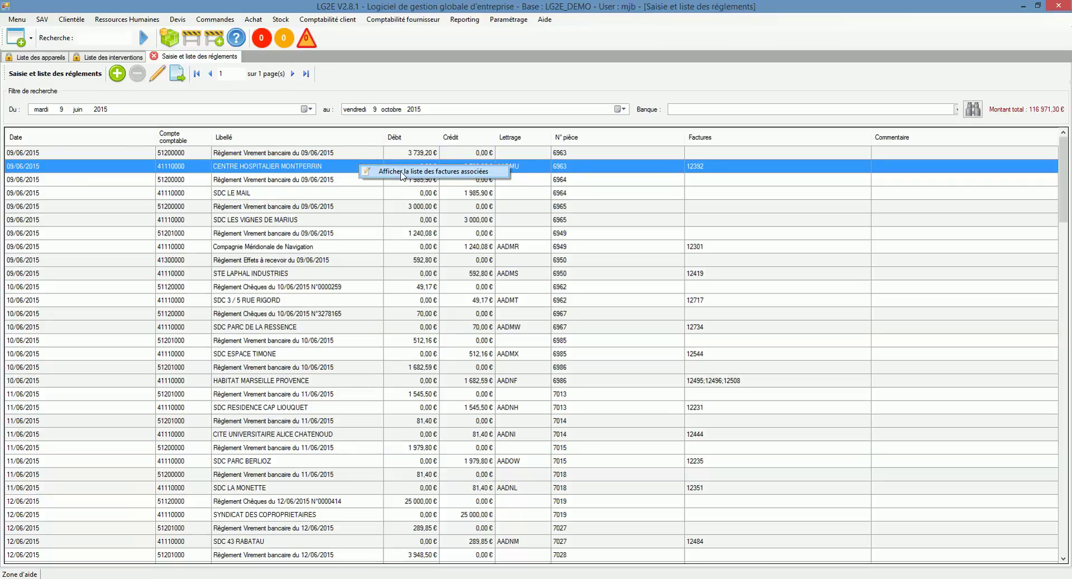
left_click(401, 175)
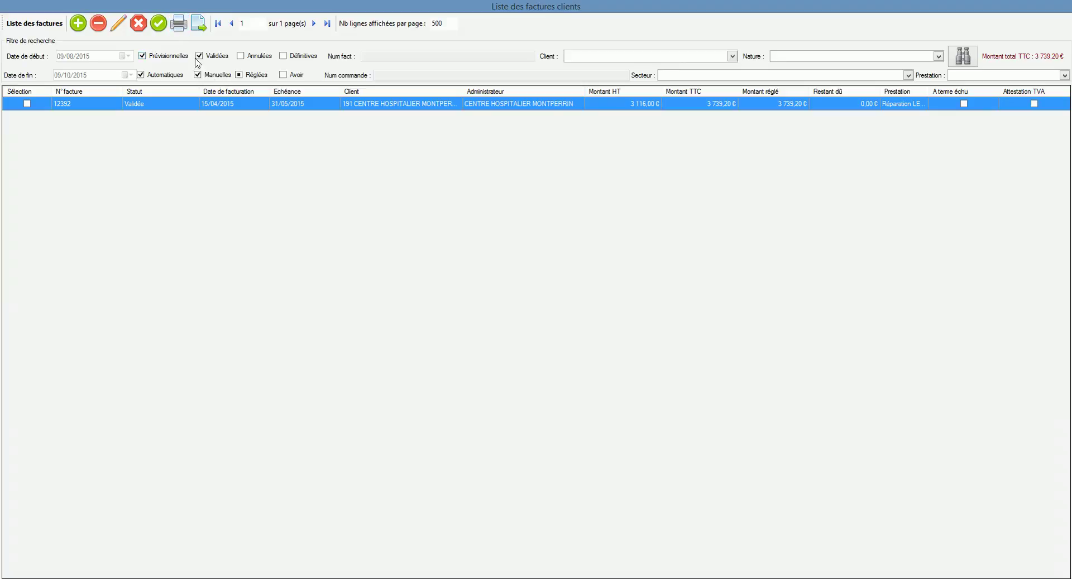
double_click(196, 106)
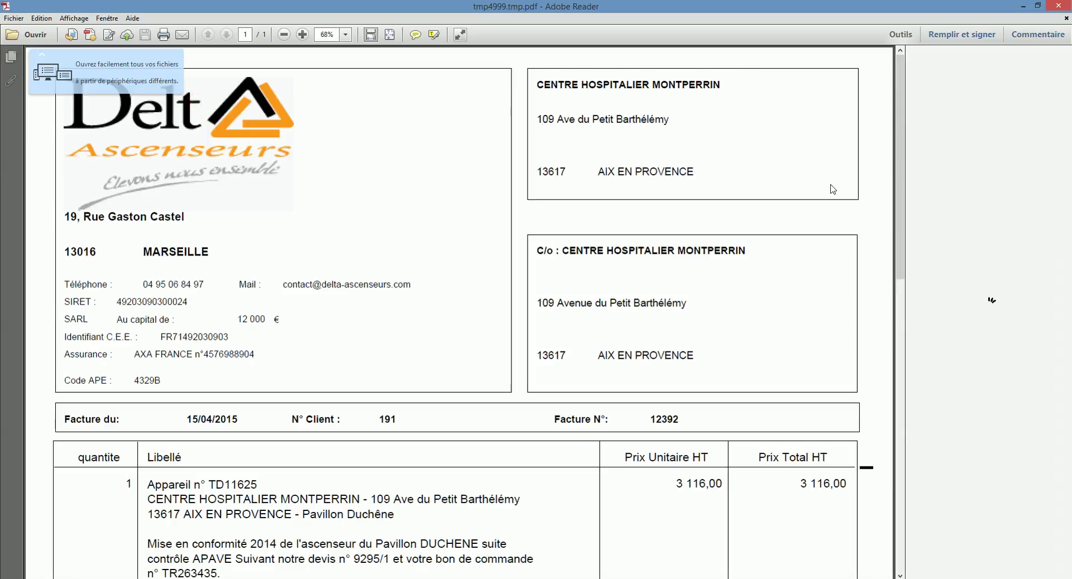
scroll(833, 199, "down", 5)
scroll(833, 199, "down", 3)
left_click(1058, 5)
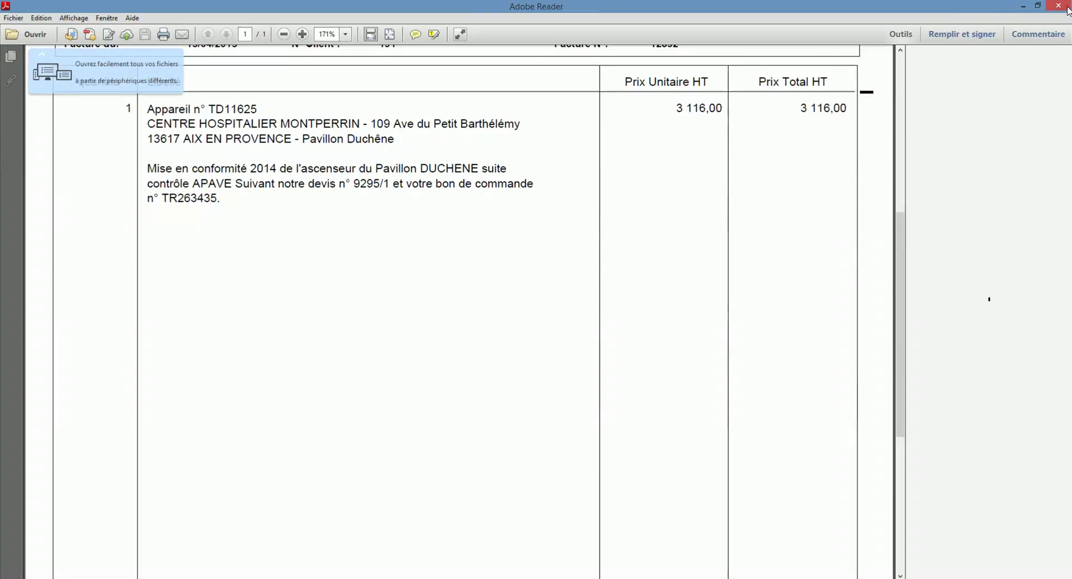
right_click(385, 105)
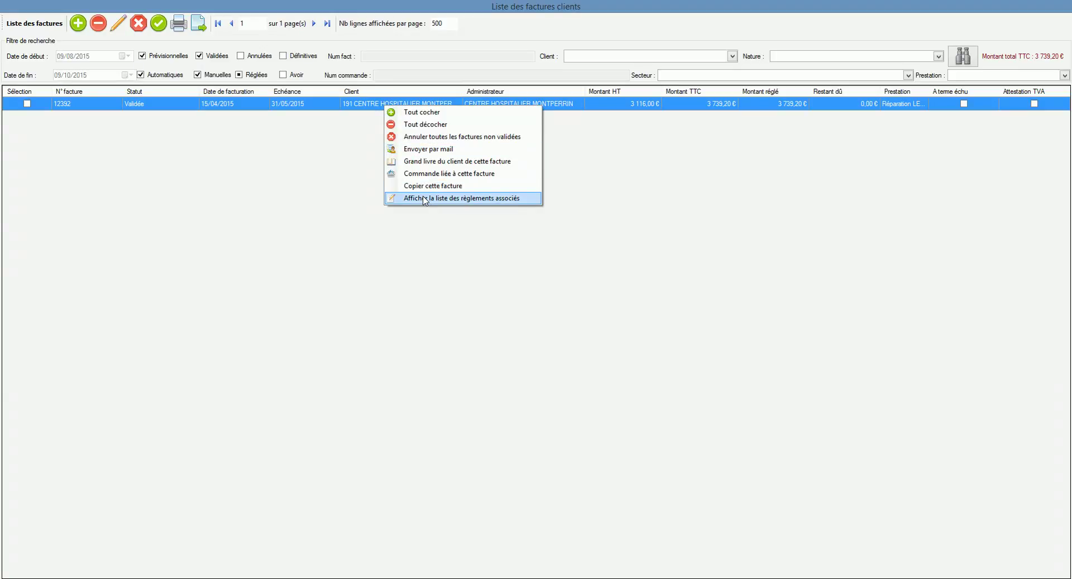
View the client's June–September 2015 ledger (0,00 balance), then close the invoice list
left_click(408, 162)
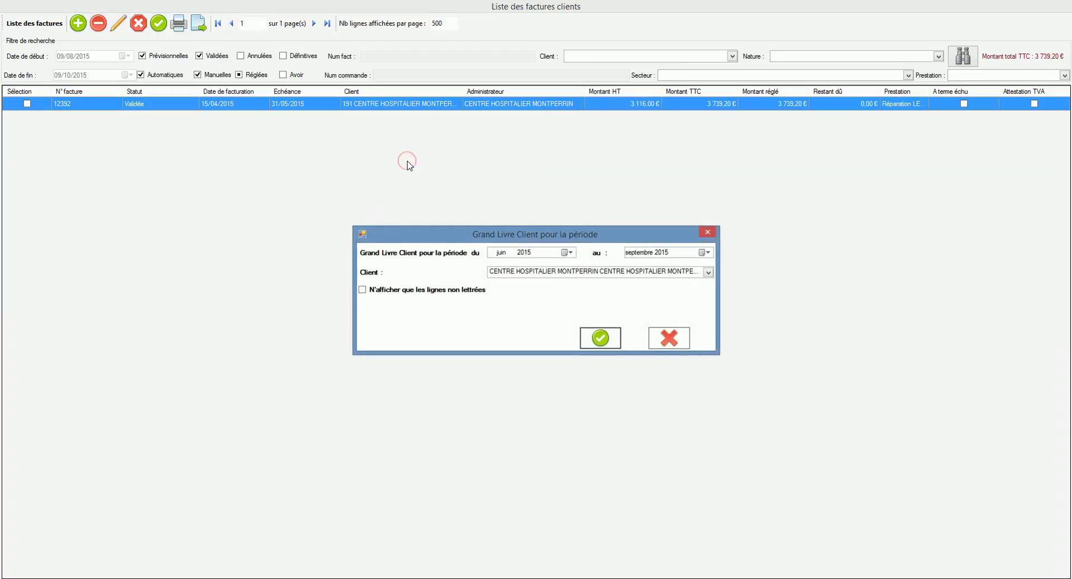
left_click(597, 341)
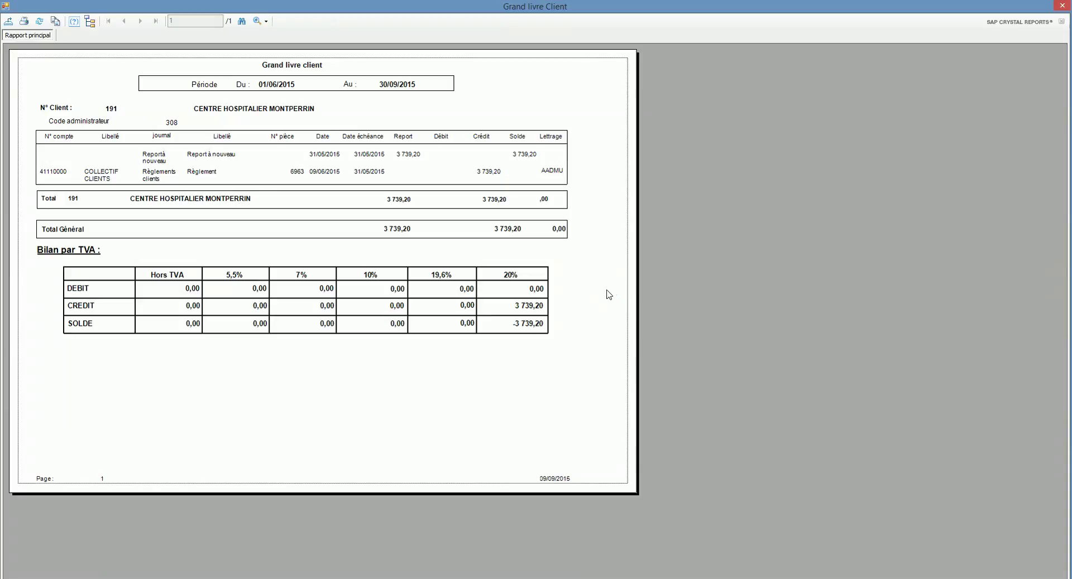
left_click(1062, 6)
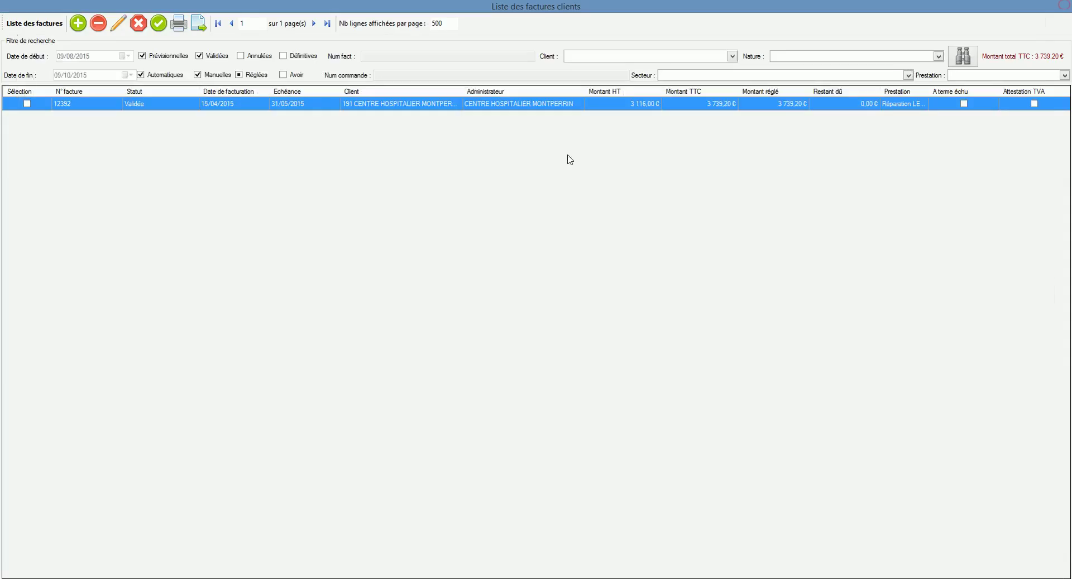
left_click(139, 25)
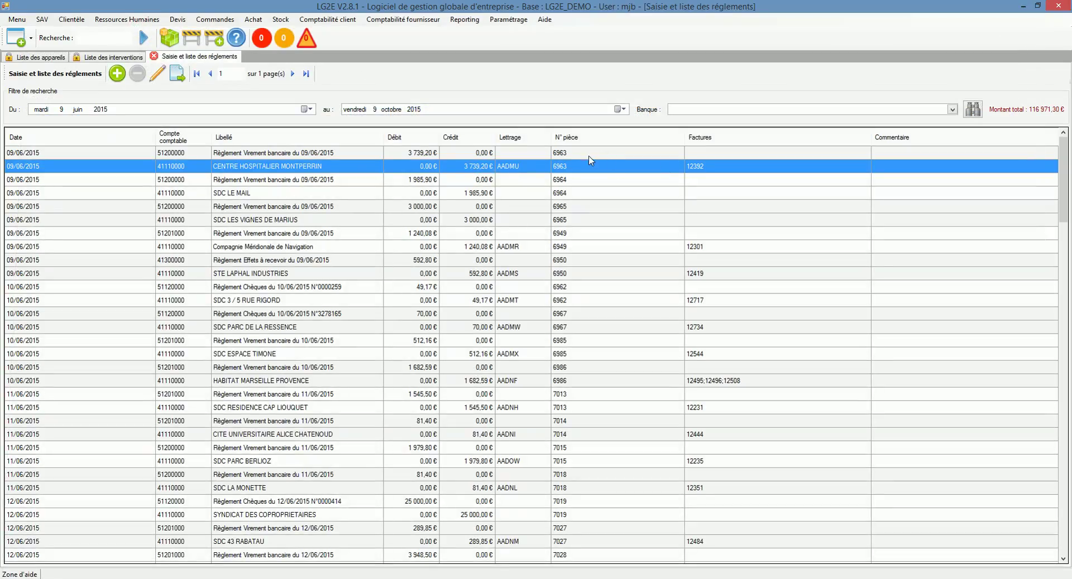
right_click(581, 180)
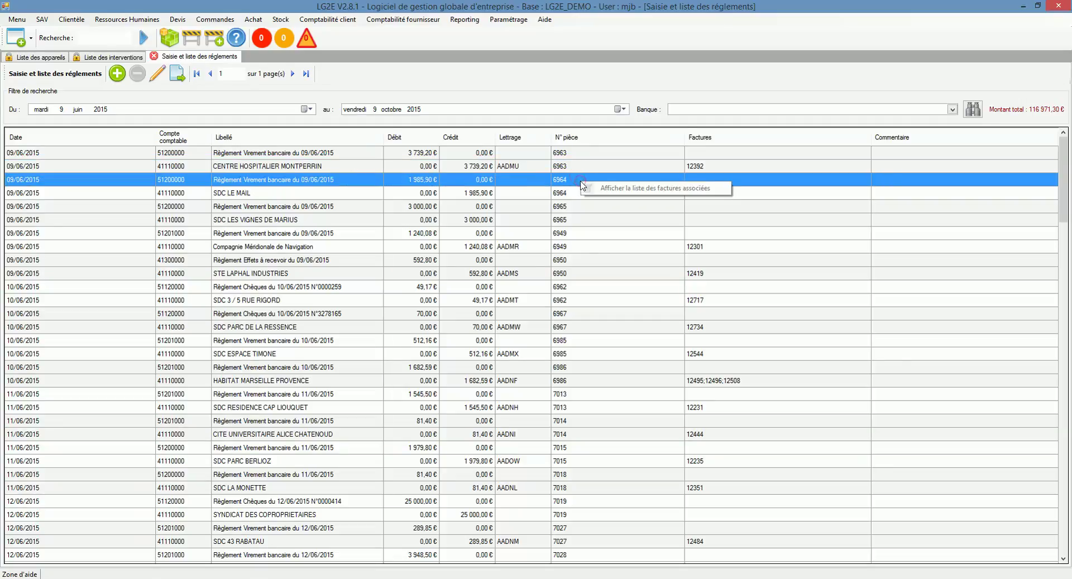
right_click(570, 192)
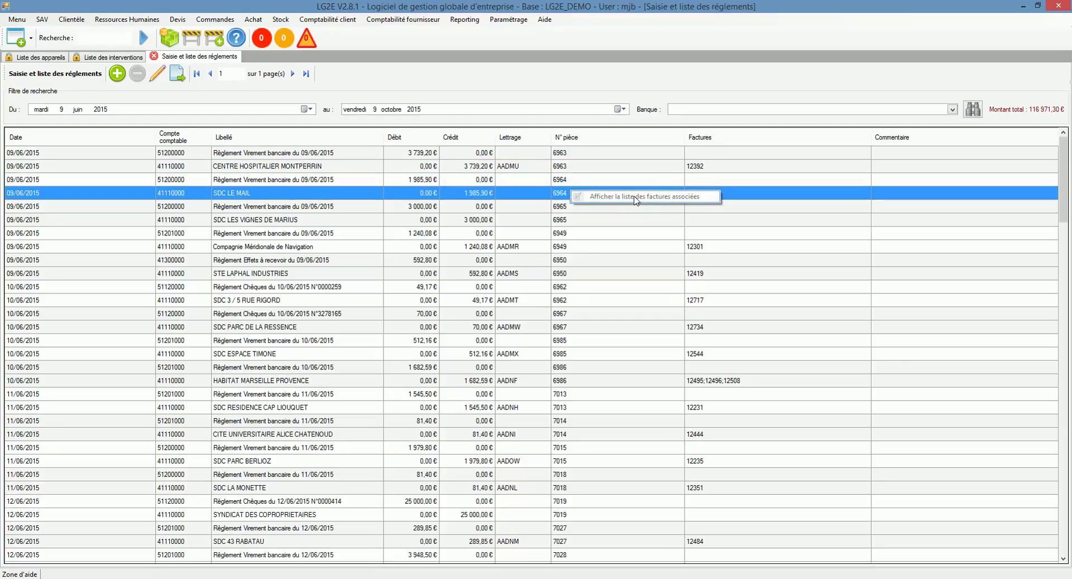
left_click(643, 124)
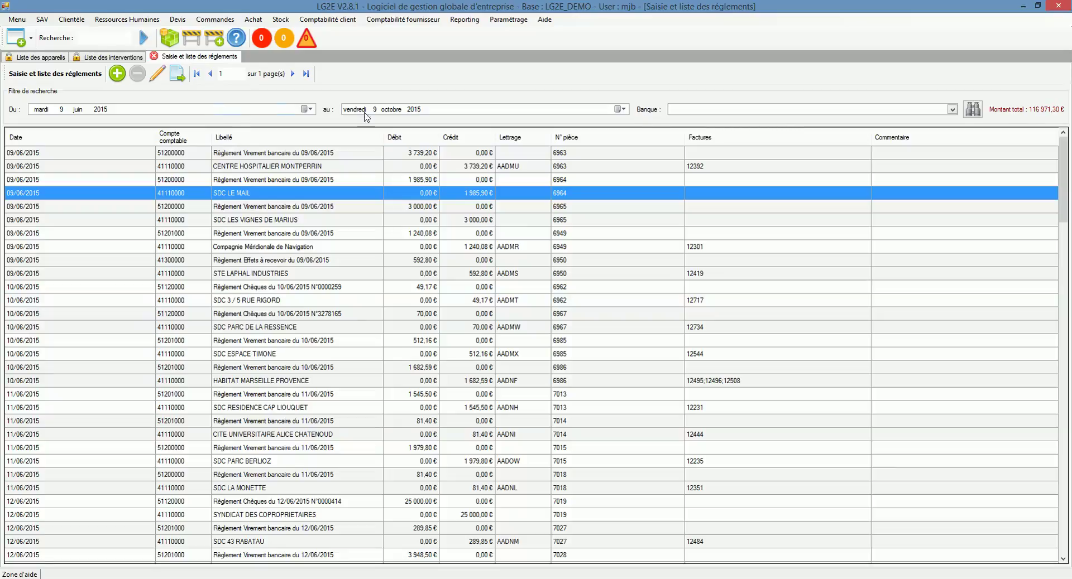
left_click(695, 109)
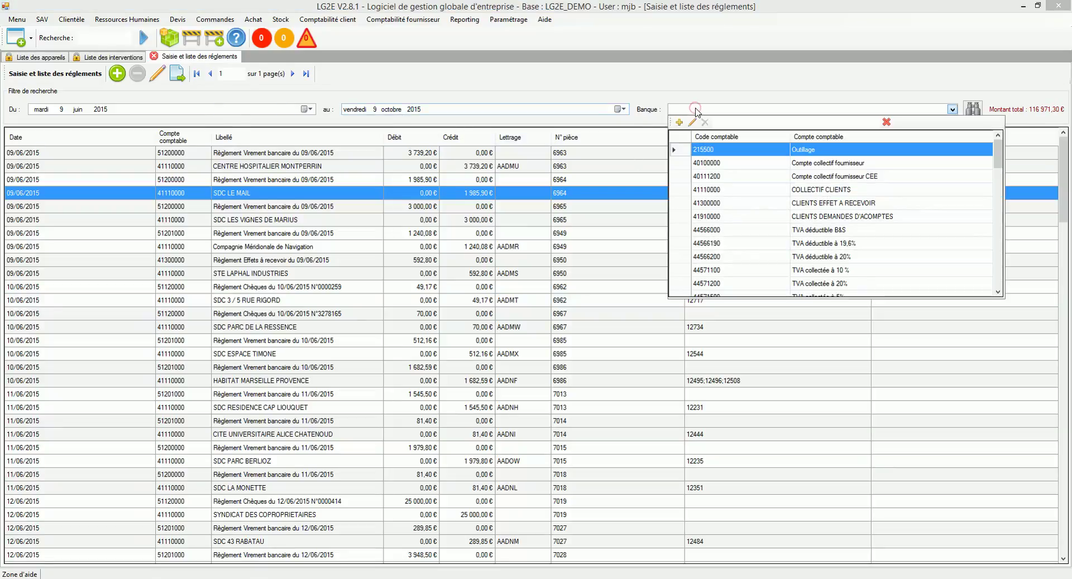
left_click(695, 108)
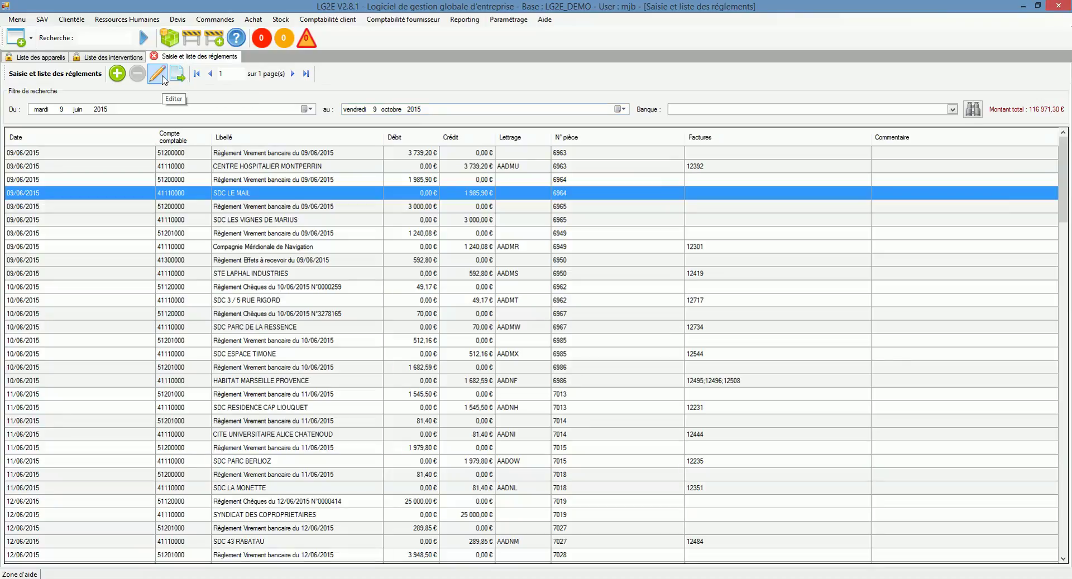
Start a new payment dated 09/09/2015, paid by Chèques, into the Crédit Coopératif bank
left_click(118, 74)
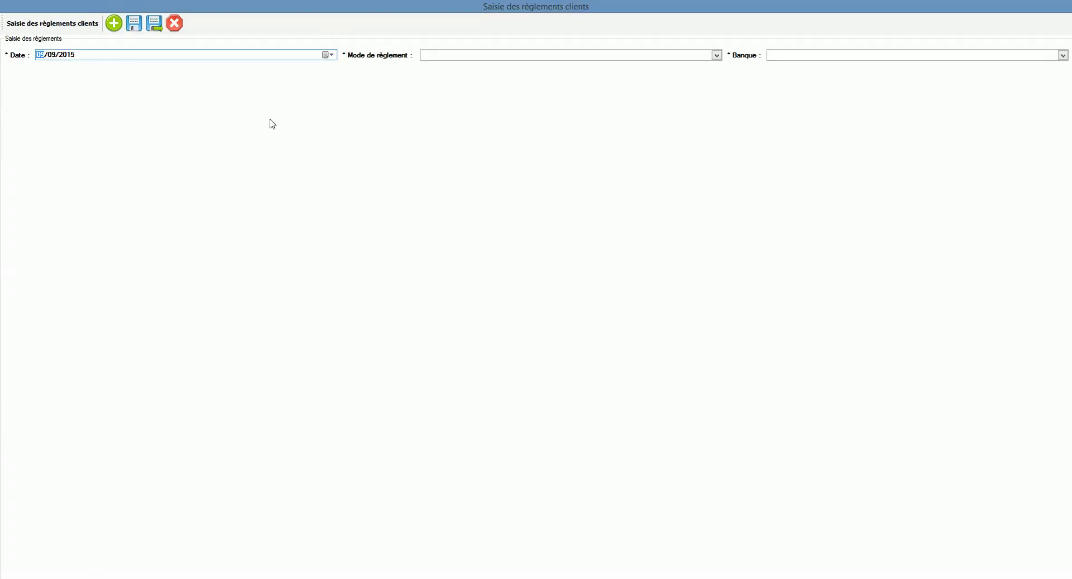
left_click(472, 58)
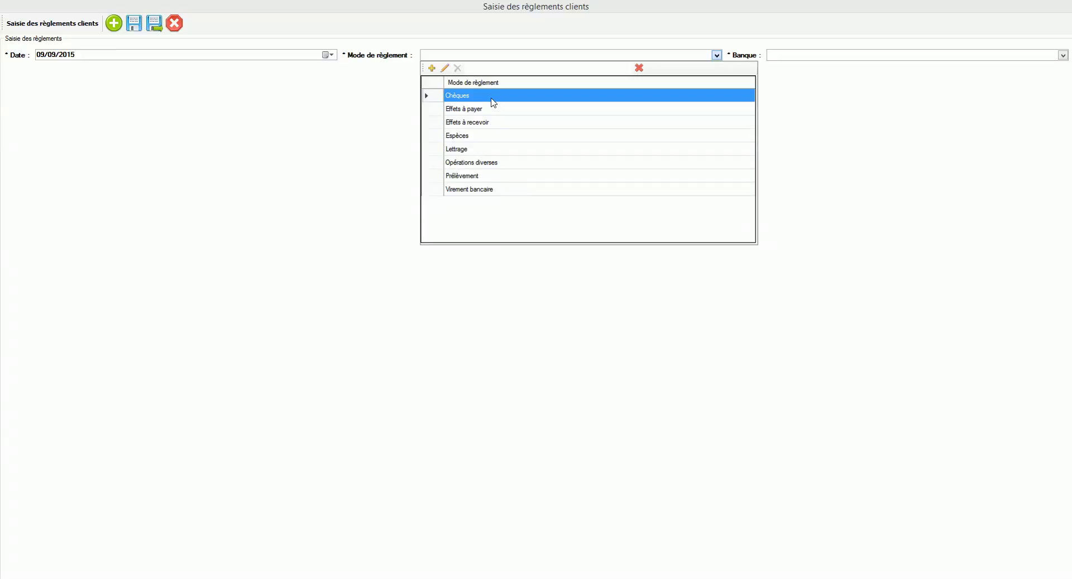
left_click(510, 98)
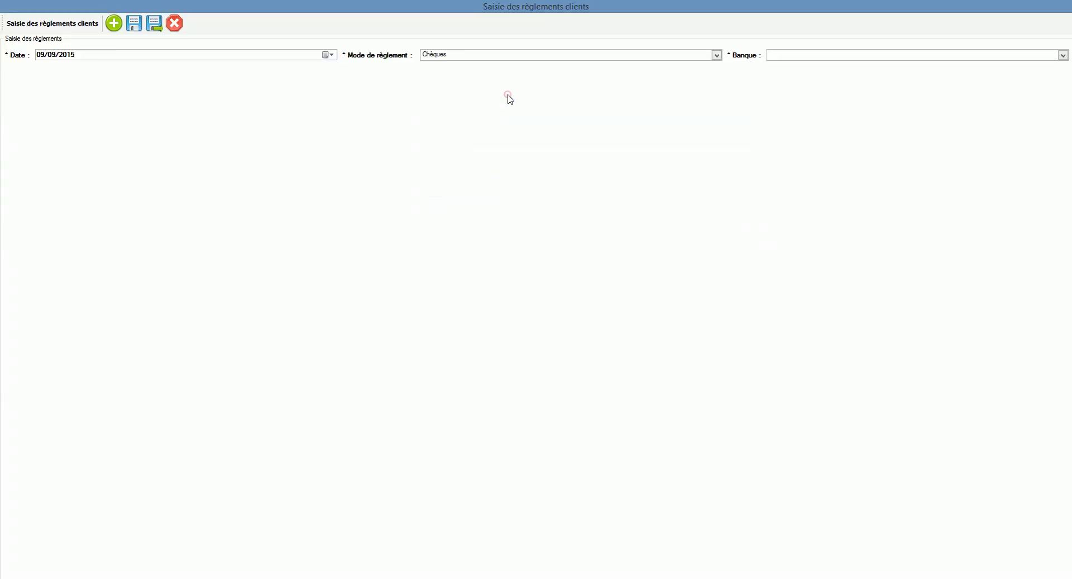
left_click(797, 57)
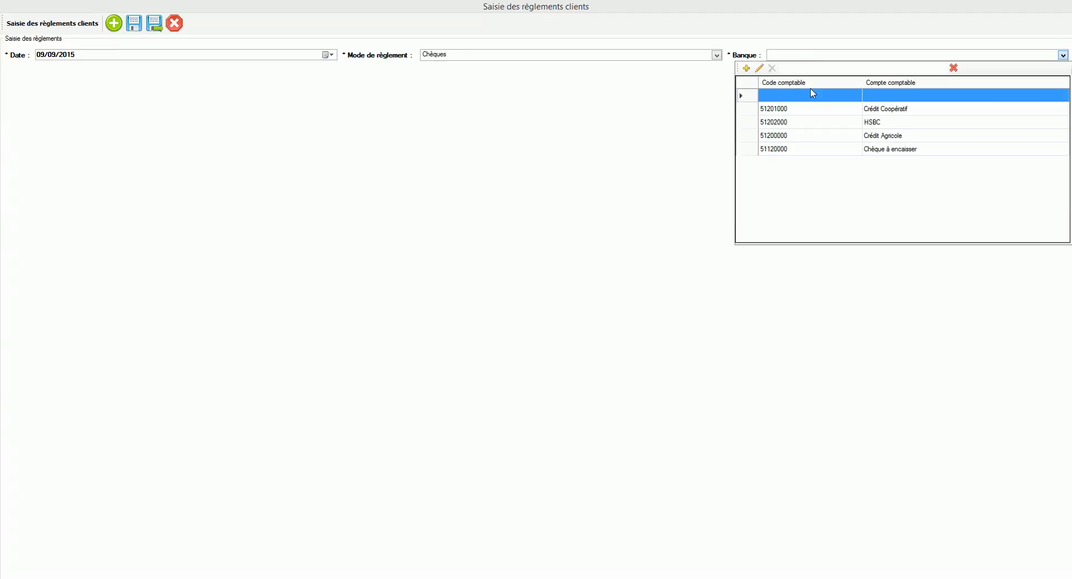
left_click(818, 110)
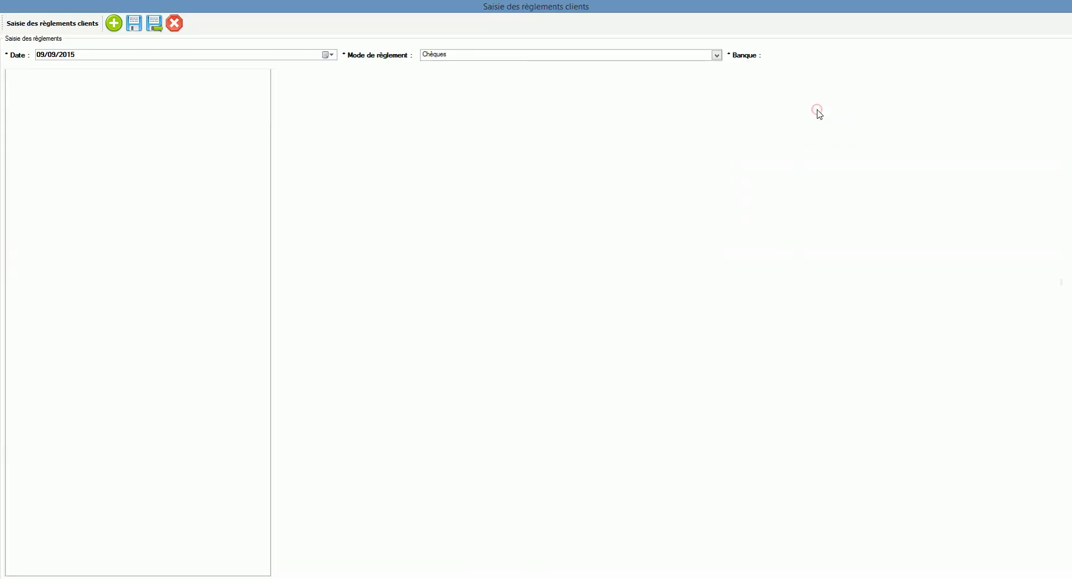
Enter 394.00 as the cheque amount paid
left_click_drag(624, 111, 720, 159)
double_click(281, 191)
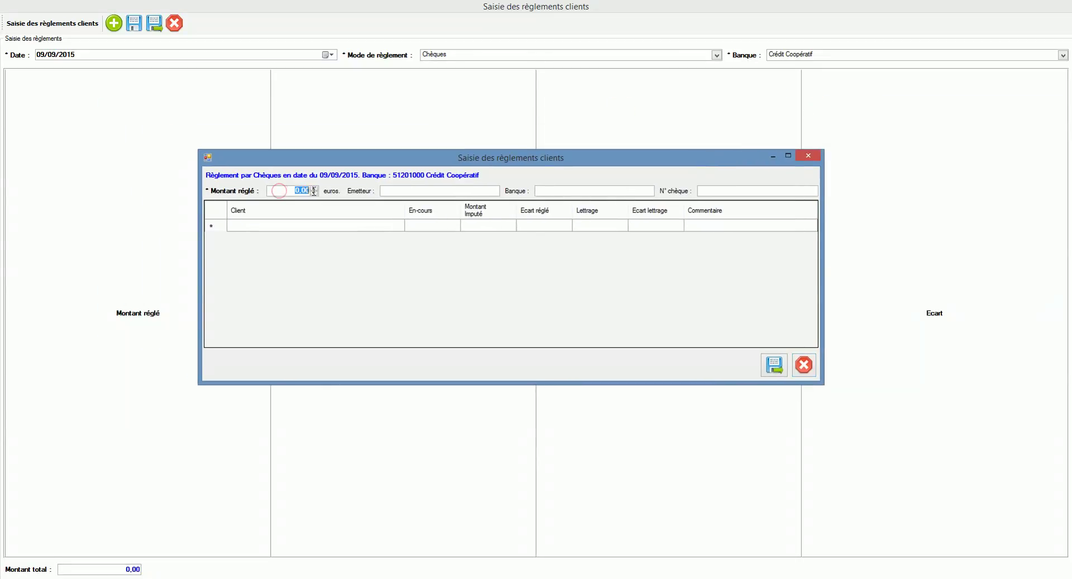
type("393")
type("4")
left_click(441, 191)
Set the drawer bank to Caisse d'épargne, enter the cheque number, and add a client allocation line
left_click(543, 189)
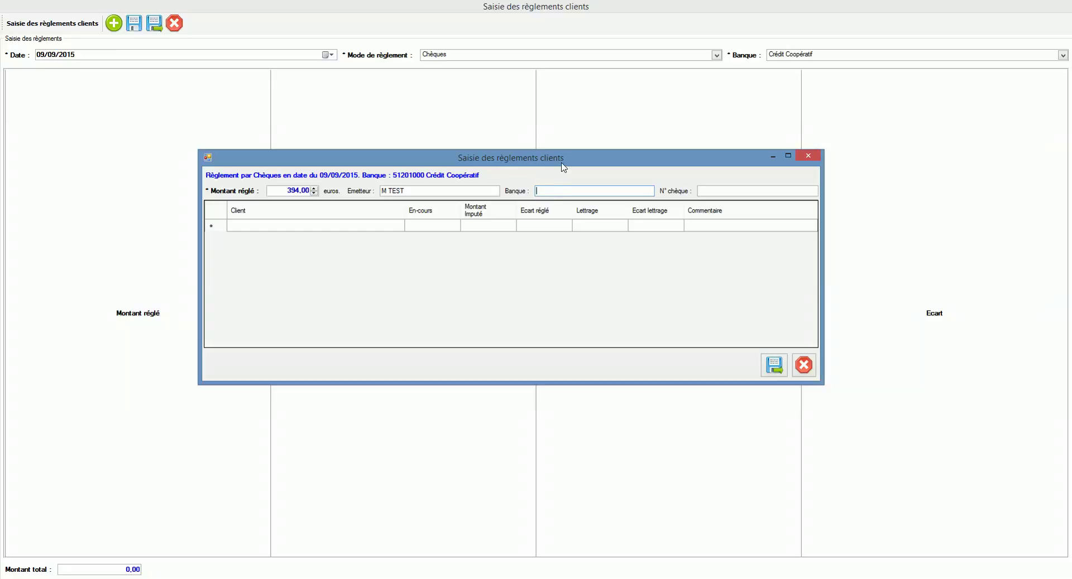
left_click_drag(562, 163, 564, 166)
type("Caiss")
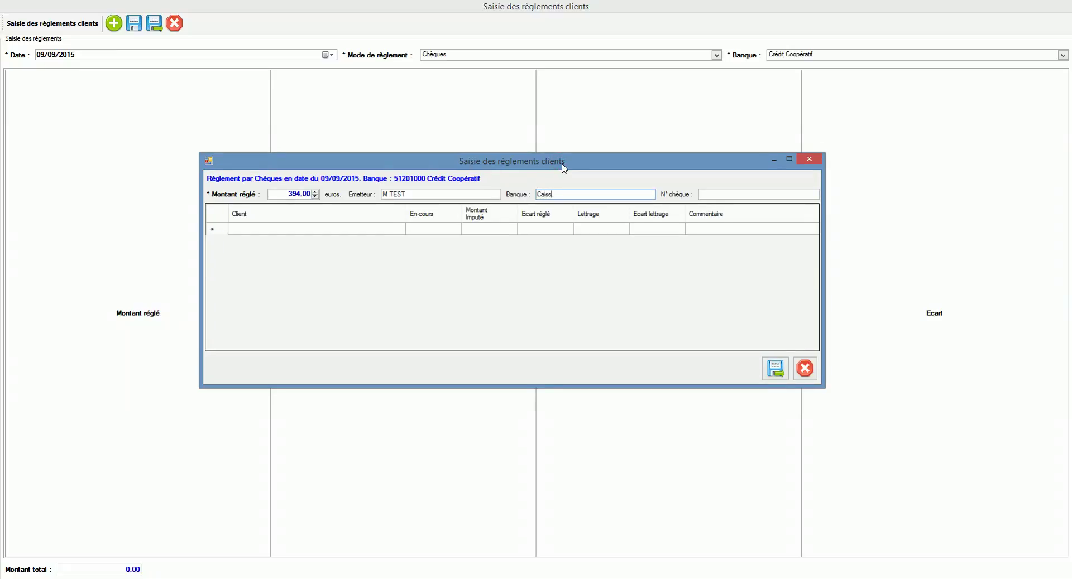
type("e d'épargne")
key("Tab")
type("1569845")
left_click(383, 230)
left_click(382, 230)
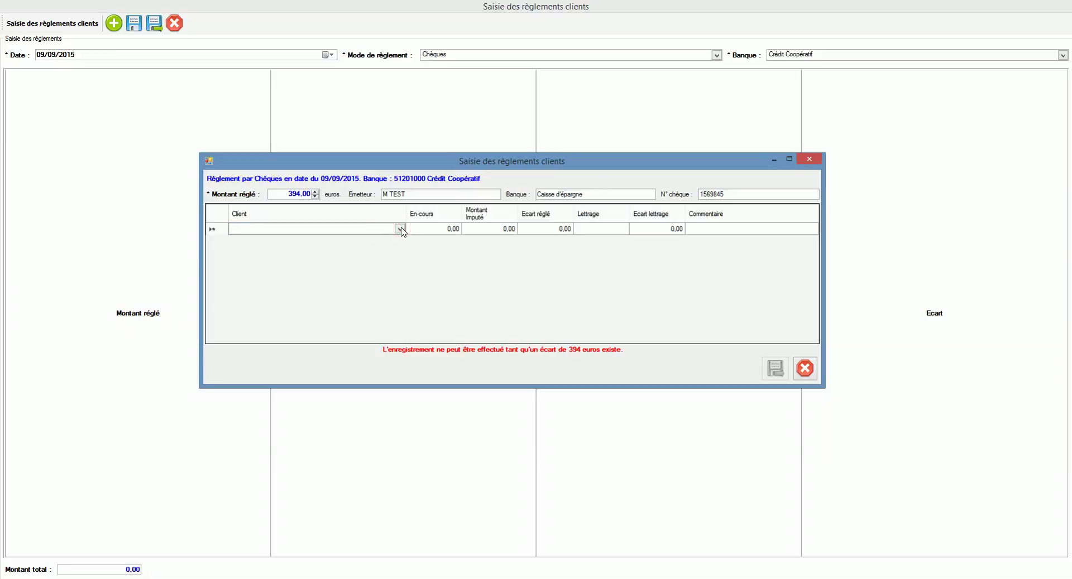
Allocate the cheque to client SDC PARKING CANEBIERE, with 2 366,04 outstanding
left_click(400, 229)
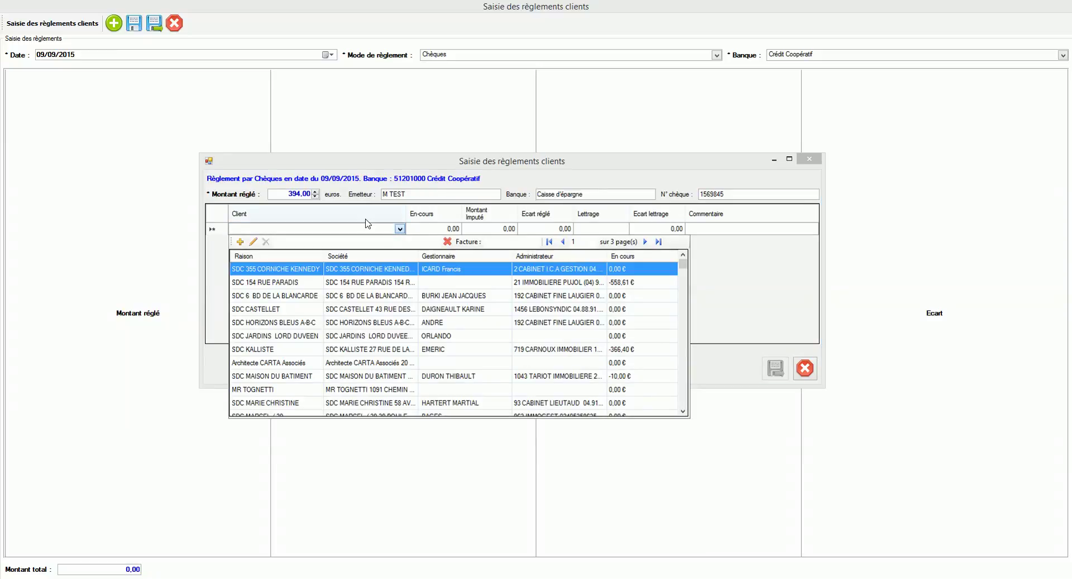
left_click(682, 385)
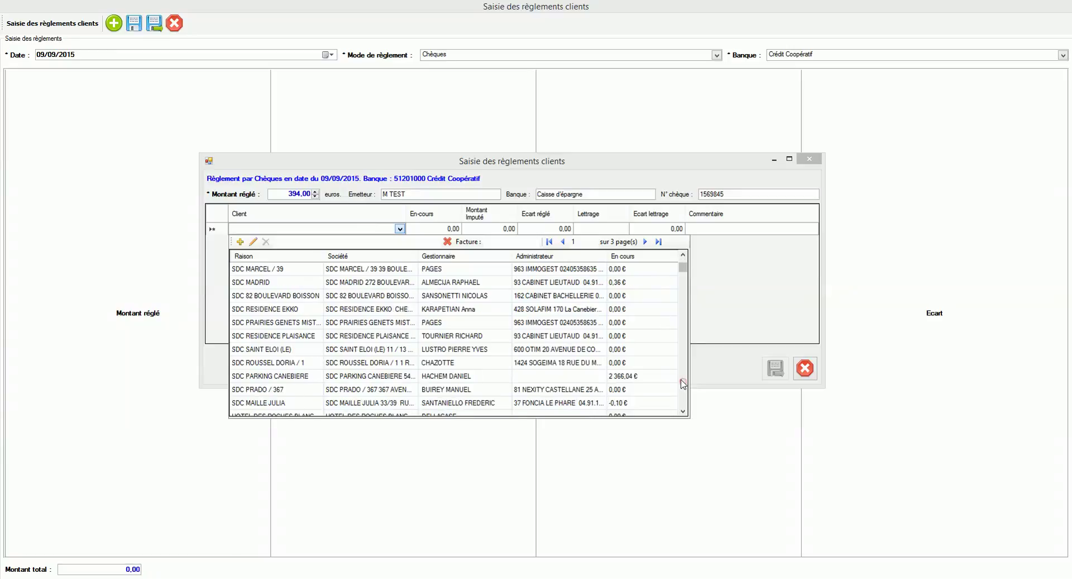
left_click(397, 378)
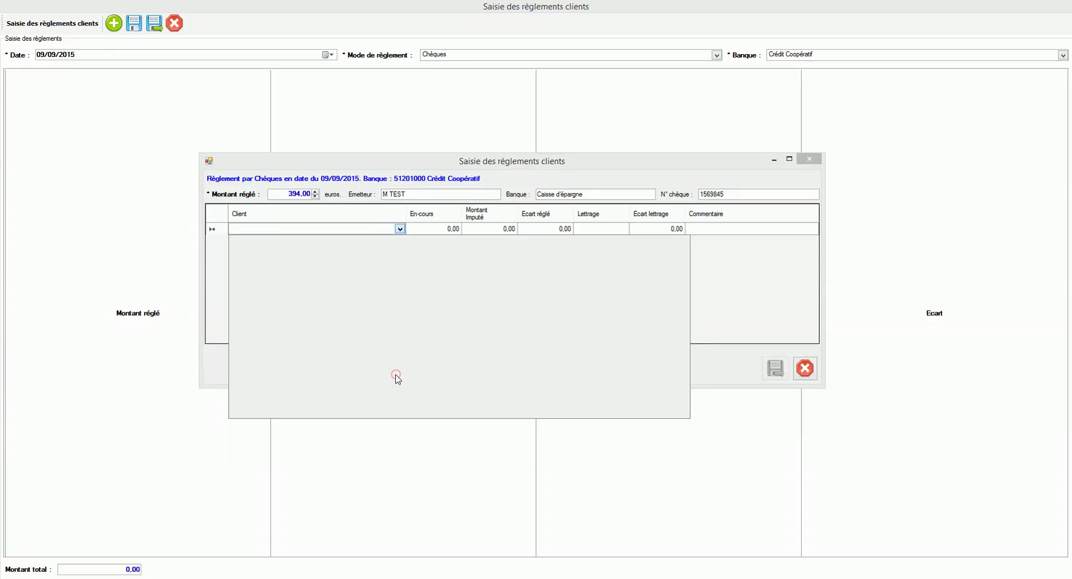
left_click(439, 230)
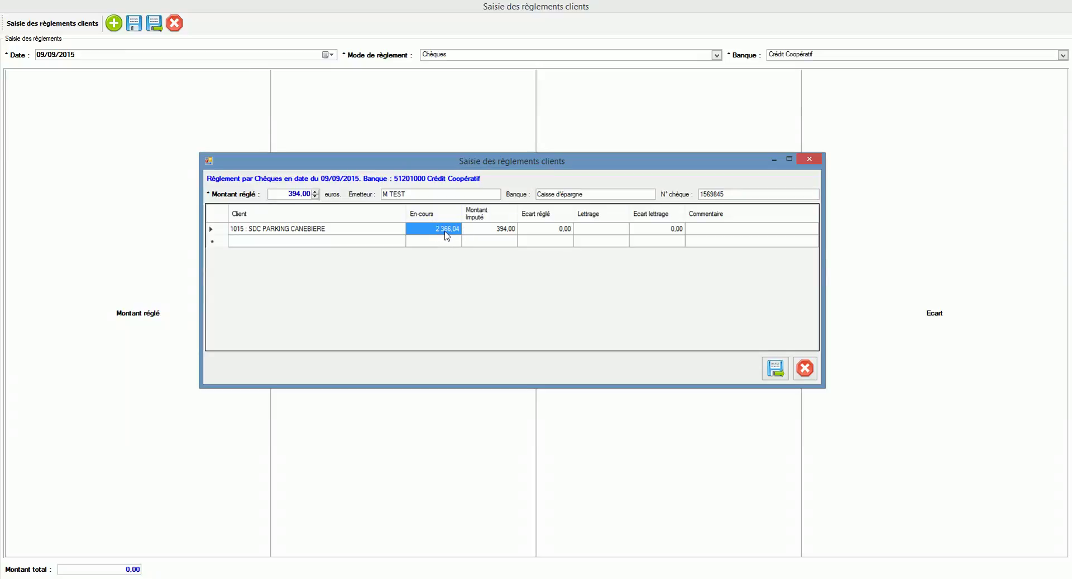
key("Tab")
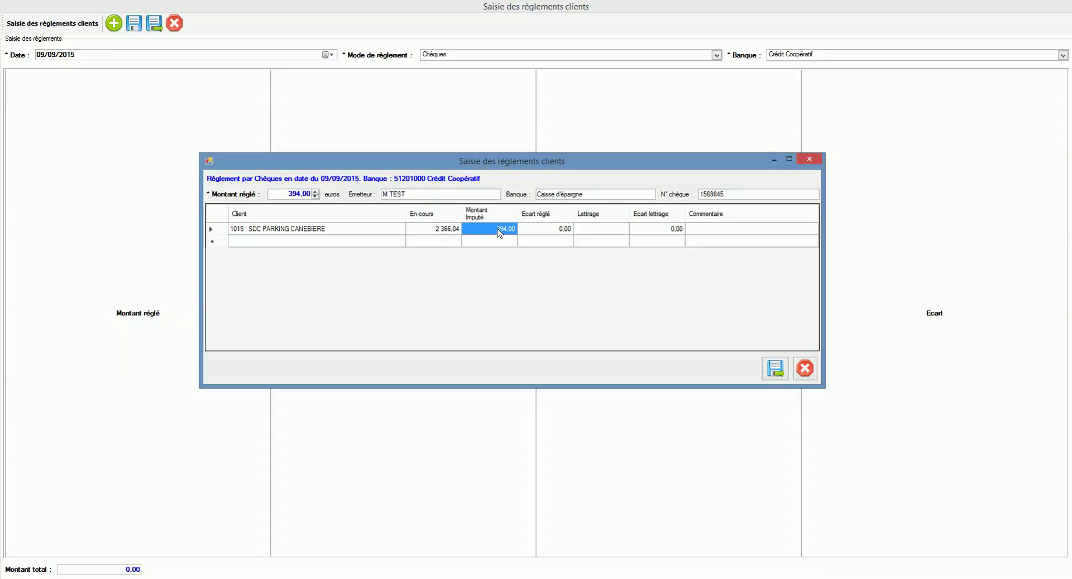
Open Lettrage for the SDC PARKING CANEBIERE line, showing invoices 12651 and 12653
key("Tab")
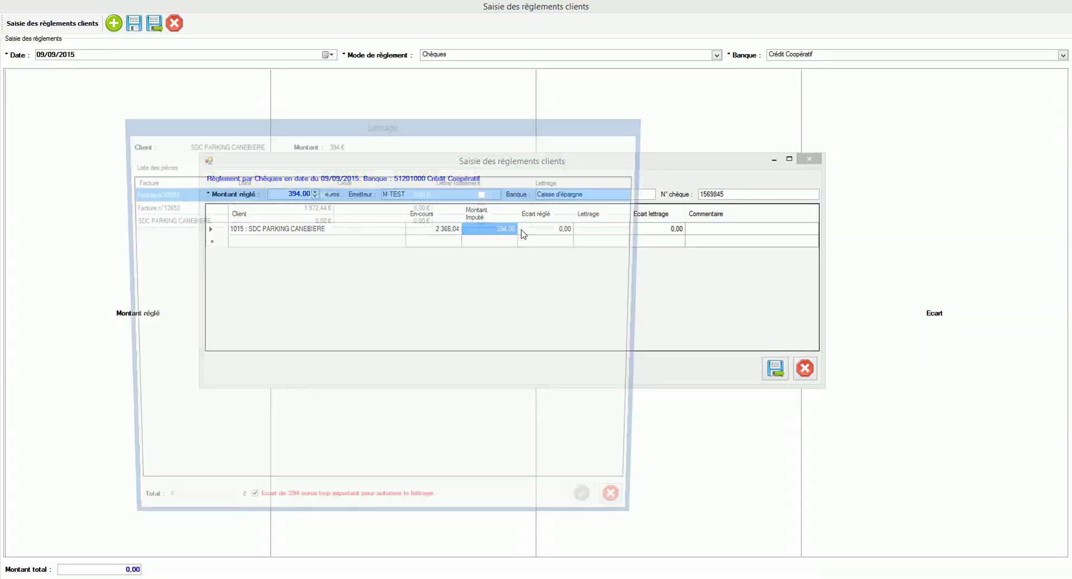
left_click_drag(450, 132, 599, 108)
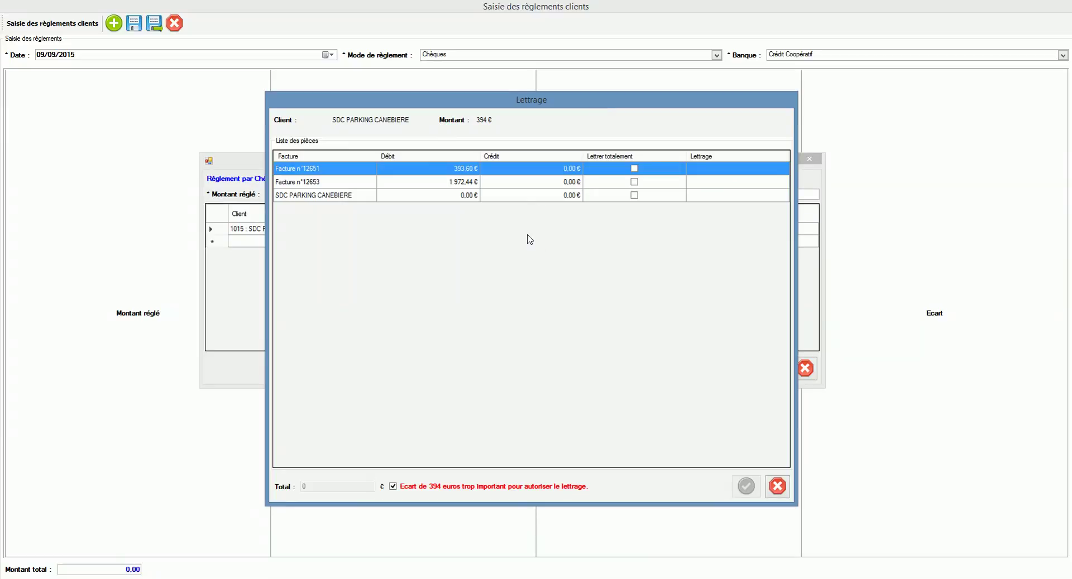
left_click(778, 487)
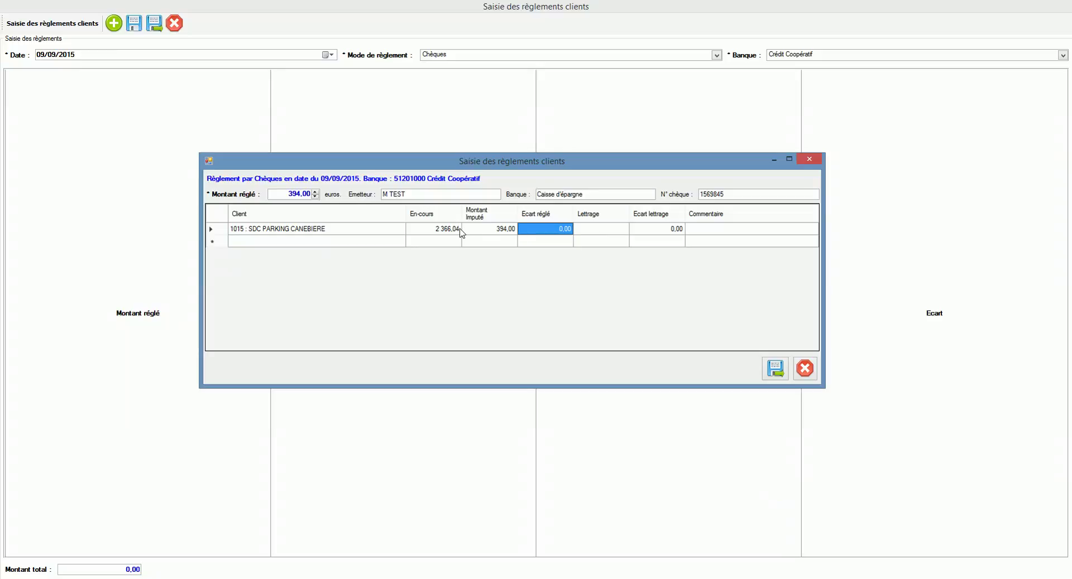
right_click(461, 232)
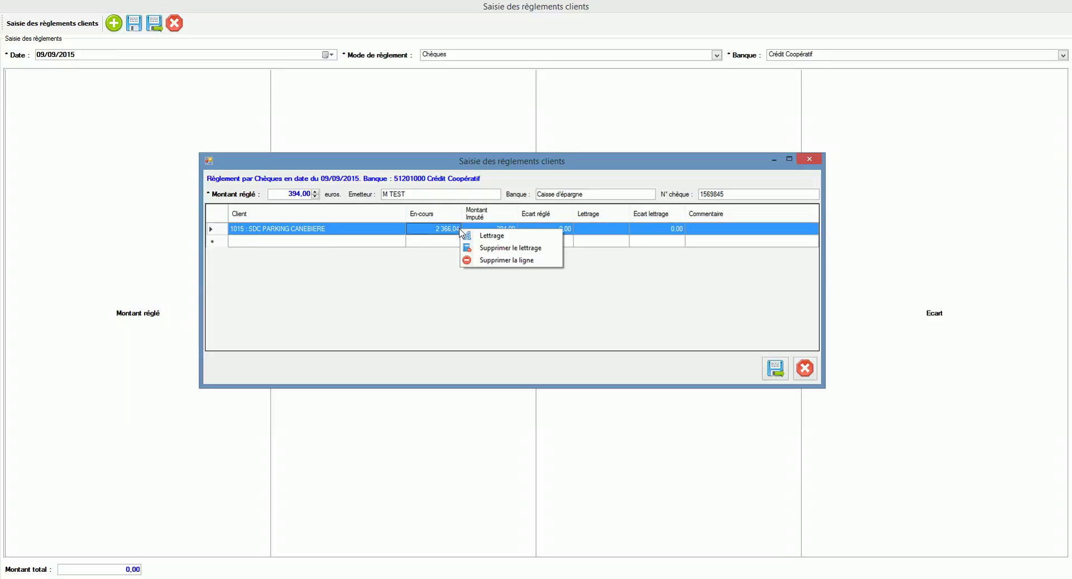
left_click(510, 236)
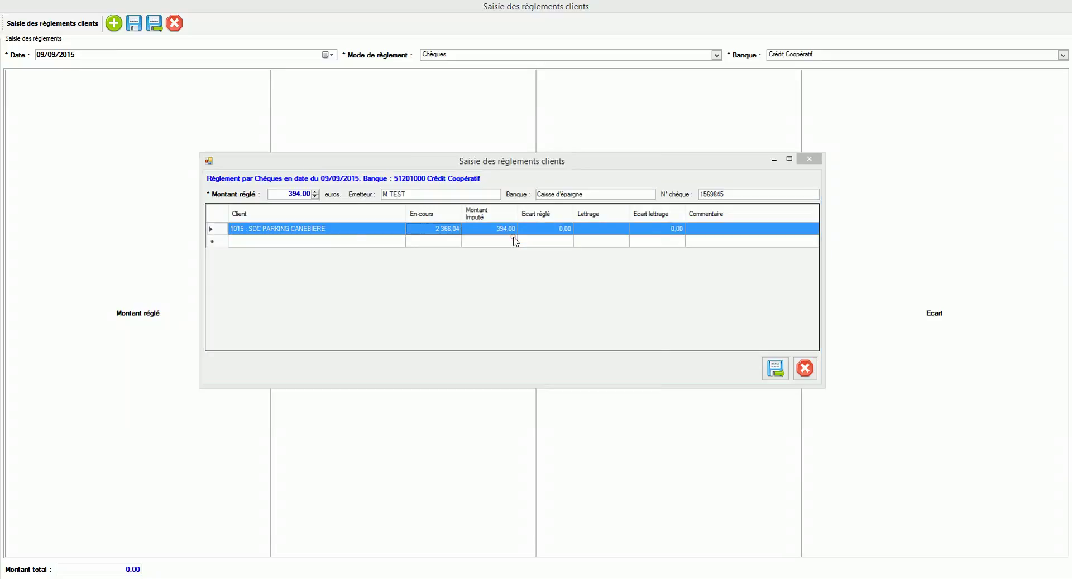
left_click_drag(476, 133, 775, 95)
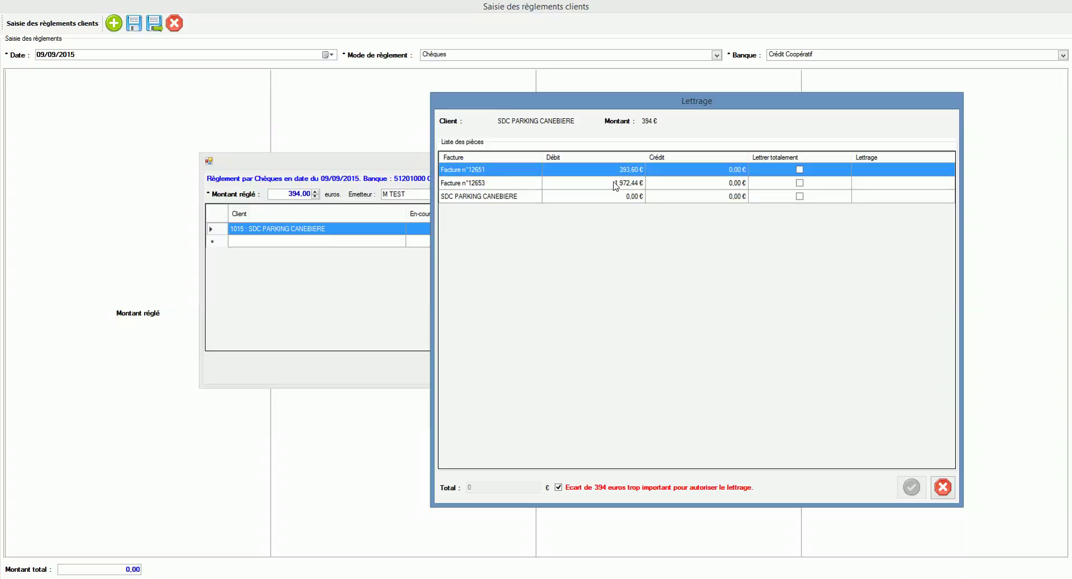
Fully letter invoice n°12651 against the cheque, giving code AADPO and a 0.40 gap
left_click(615, 184)
left_click(640, 170)
left_click(800, 170)
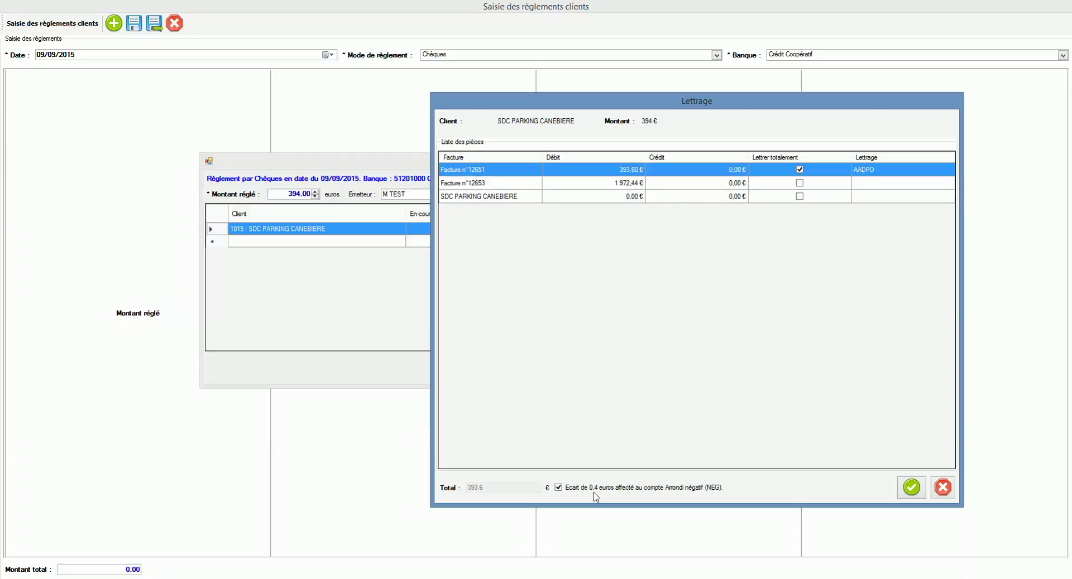
left_click(911, 488)
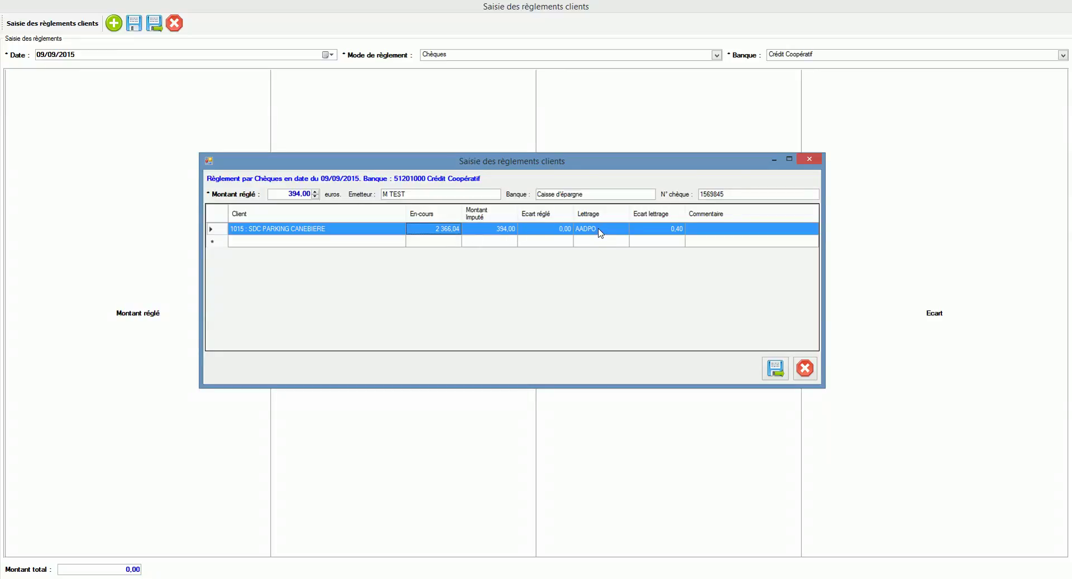
Add the comment 'Ceci est un test.' to the allocation line and save the 394,00 cheque
left_click(709, 231)
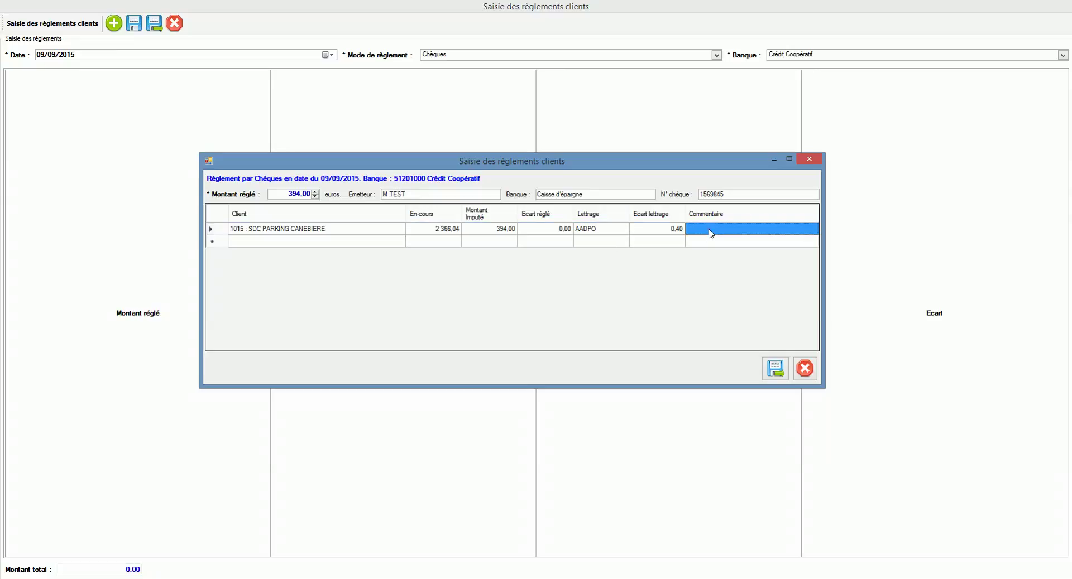
left_click(710, 232)
type("Ce")
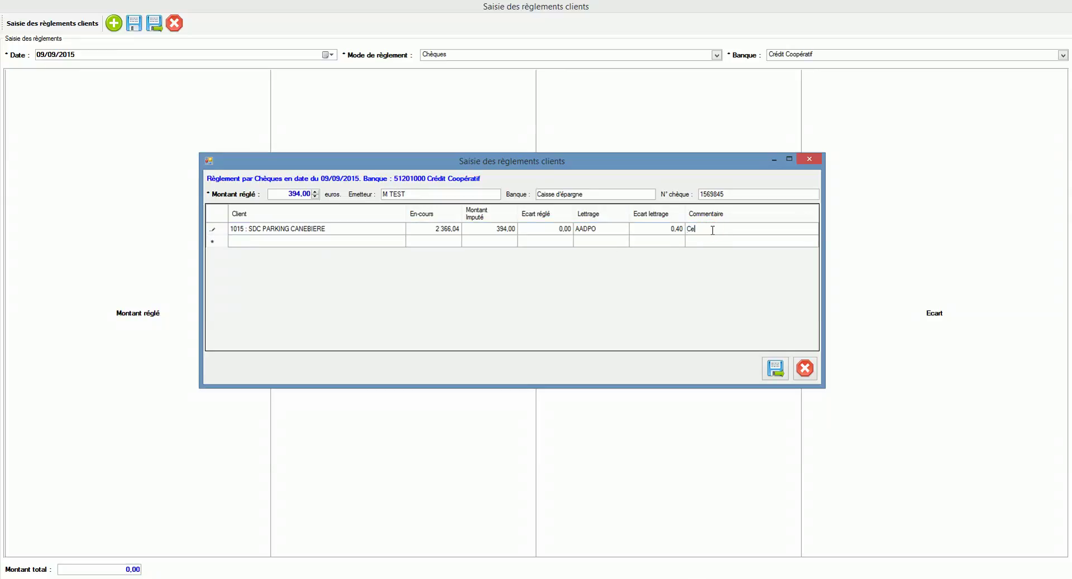
type("ci est un test.")
left_click(660, 232)
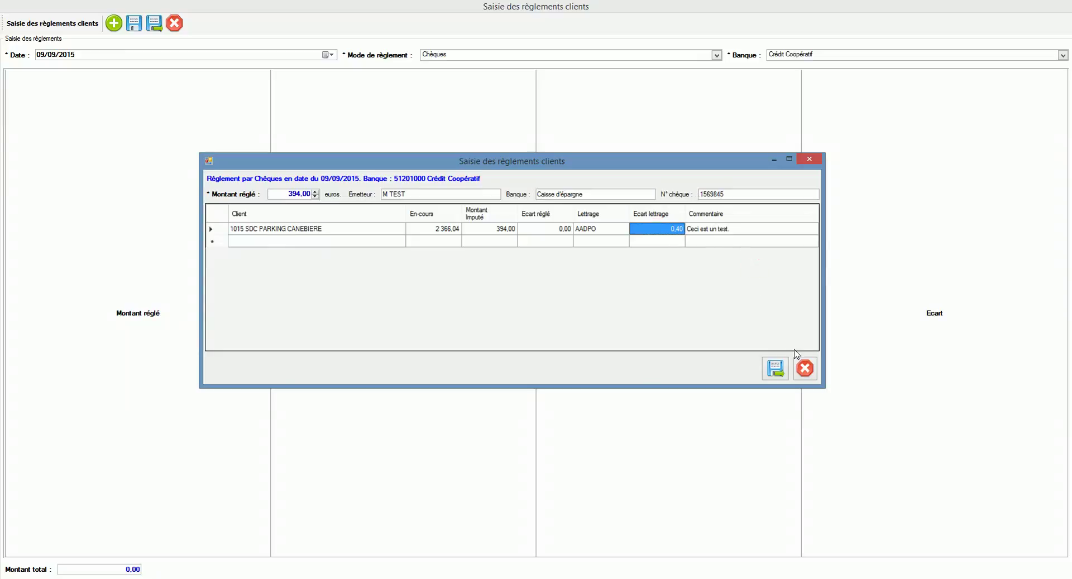
left_click(781, 369)
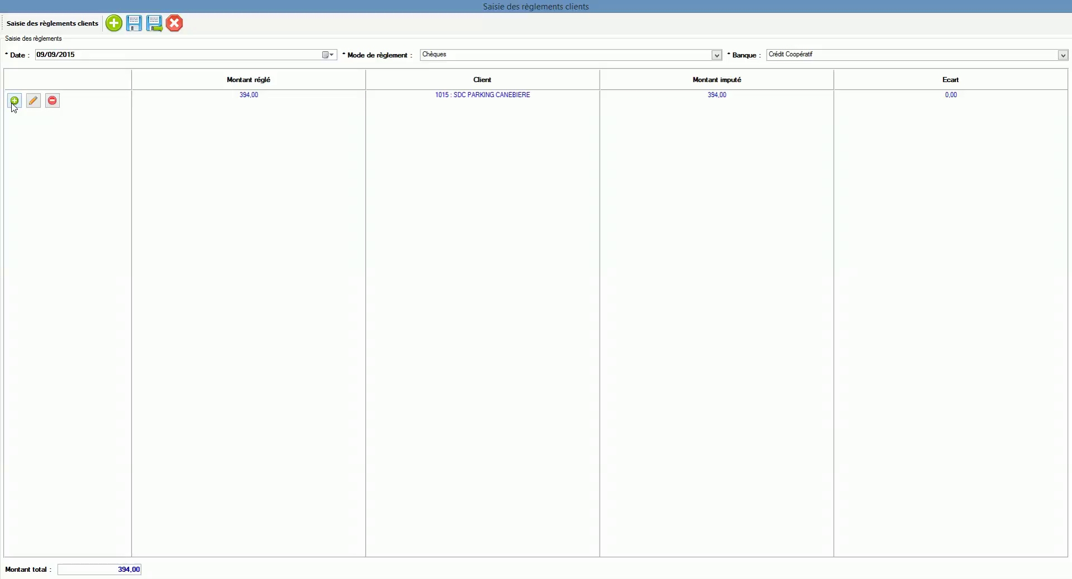
Start a new cheque payment and choose SCI JABAG as its client
left_click(13, 102)
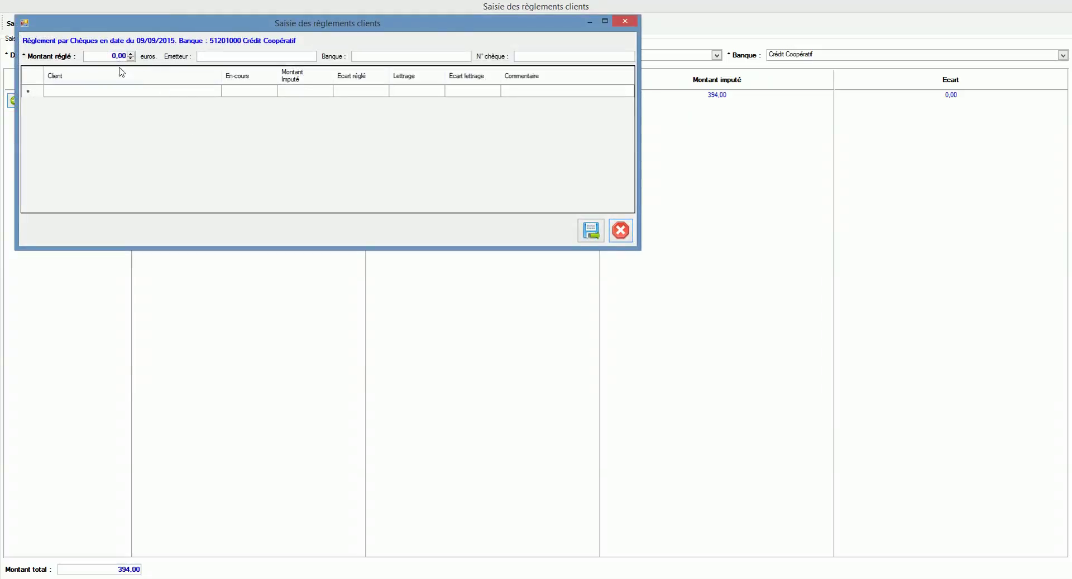
left_click(190, 91)
left_click(216, 90)
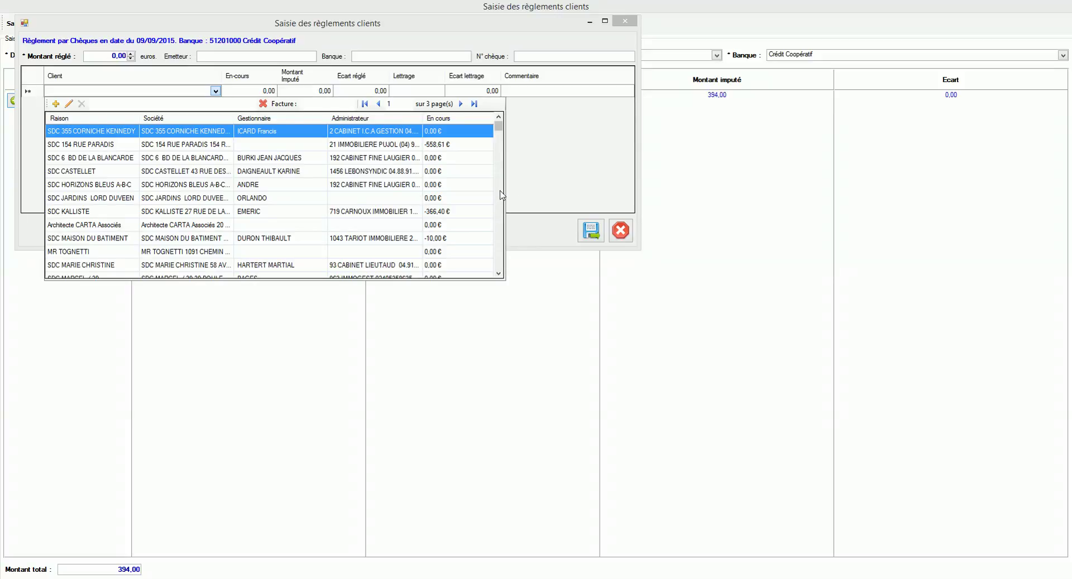
left_click(499, 190)
left_click(499, 190)
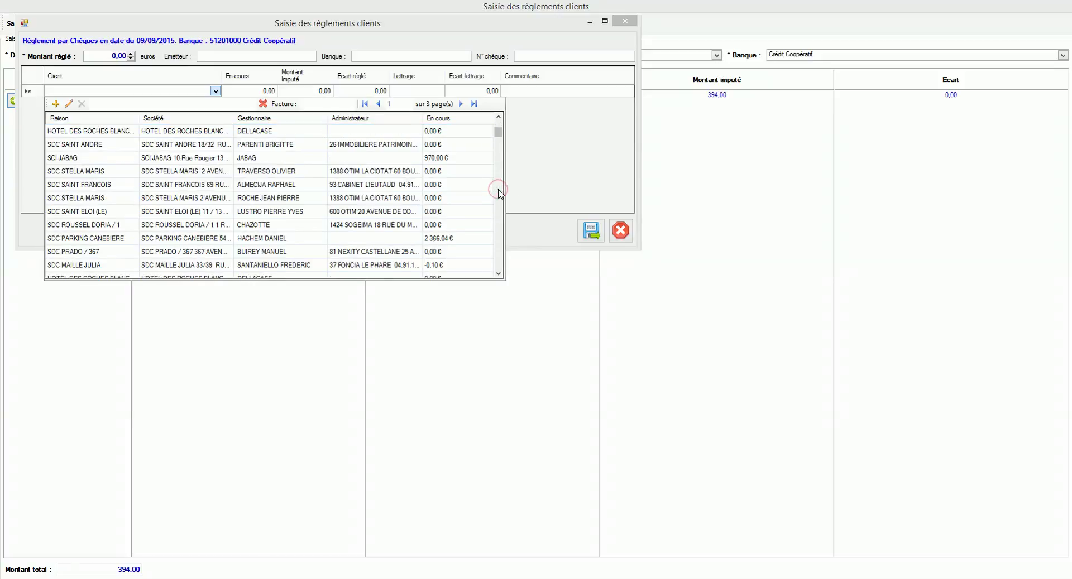
left_click(450, 158)
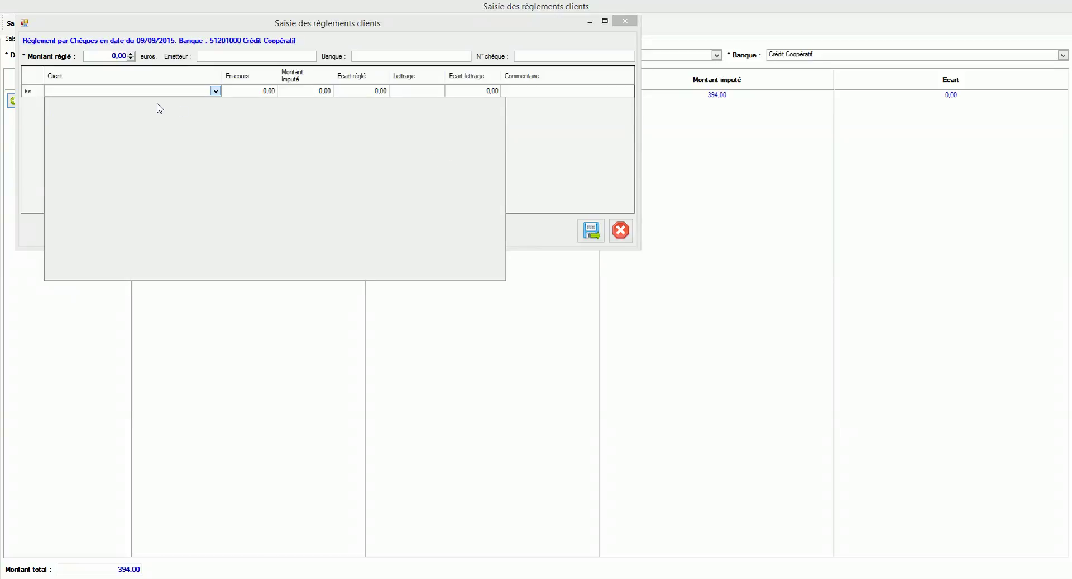
Enter a 970,00 amount paid, impute all of it, and open the invoice lettering
left_click(128, 58)
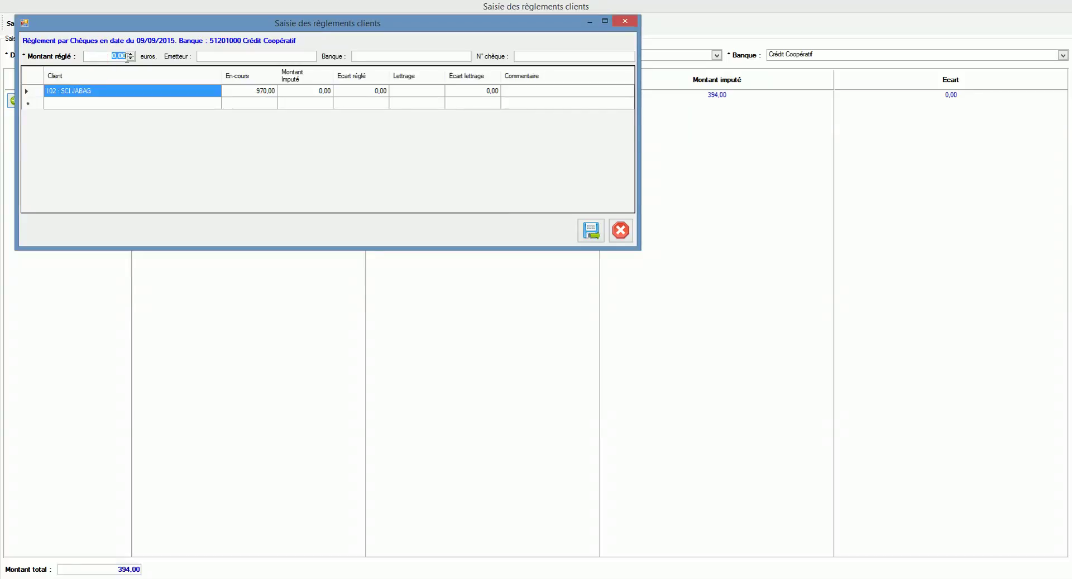
type("970")
left_click(246, 92)
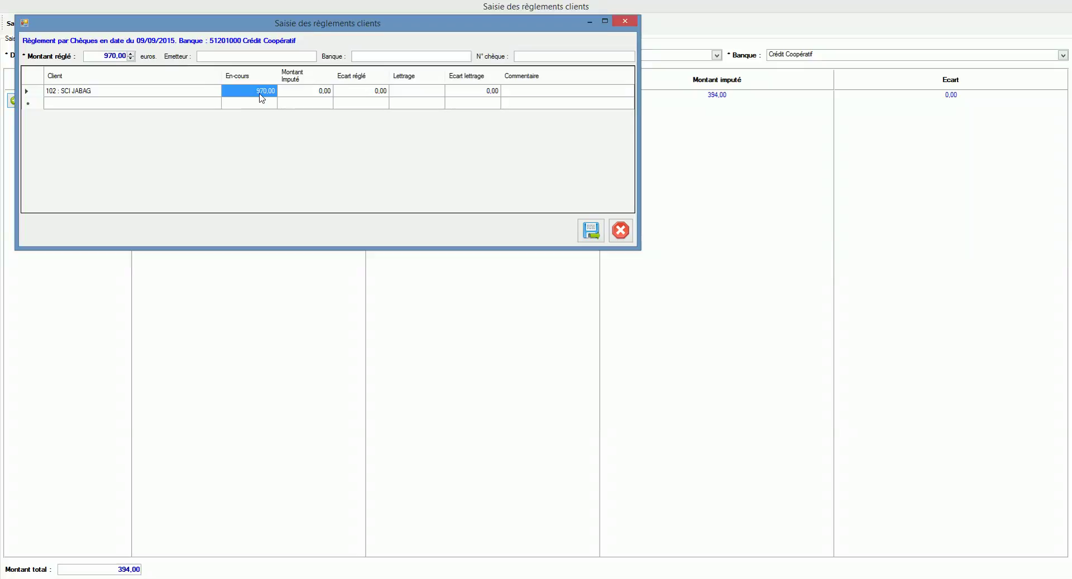
left_click(310, 93)
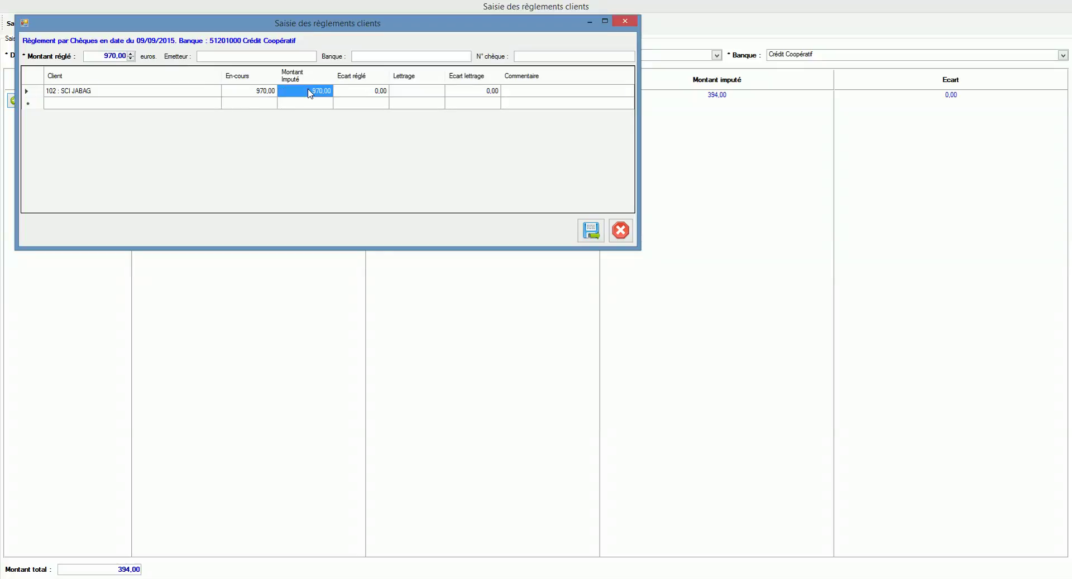
left_click(352, 93)
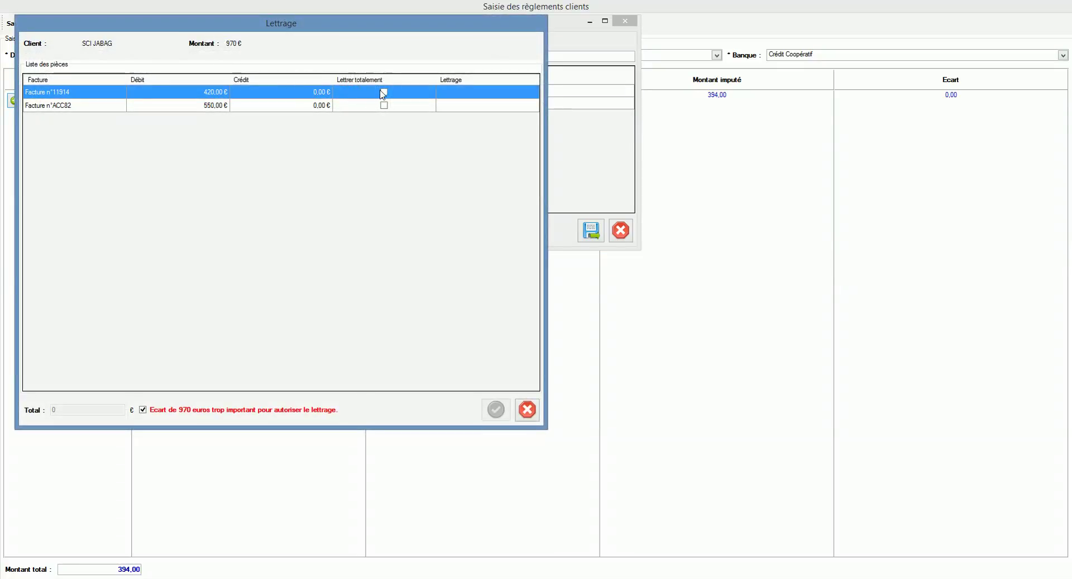
Fully letter invoices 11914 and ACC82 against the cheque and confirm
left_click(384, 92)
left_click(384, 106)
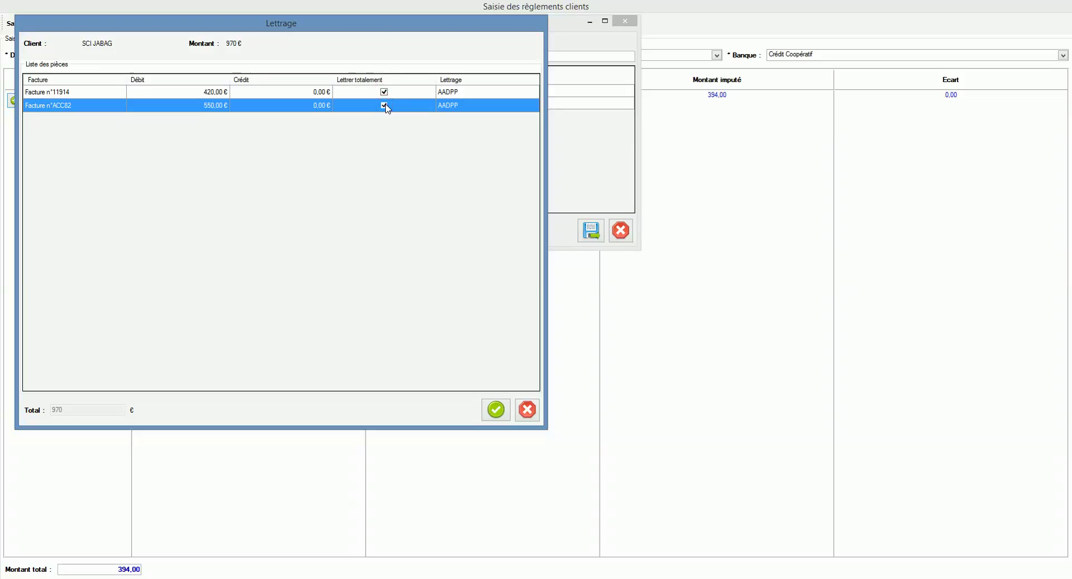
left_click_drag(372, 26, 534, 125)
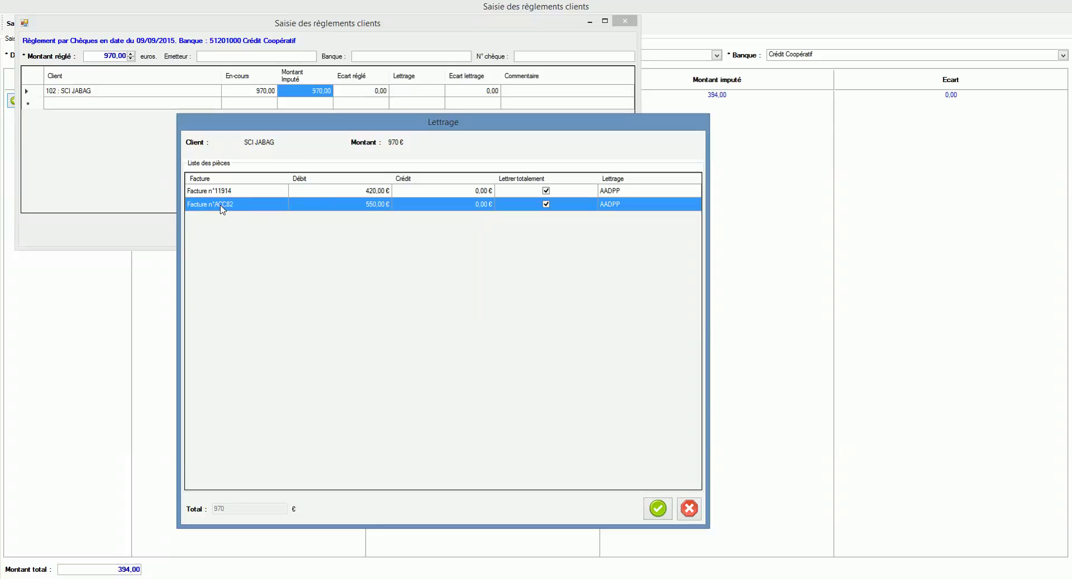
left_click(658, 509)
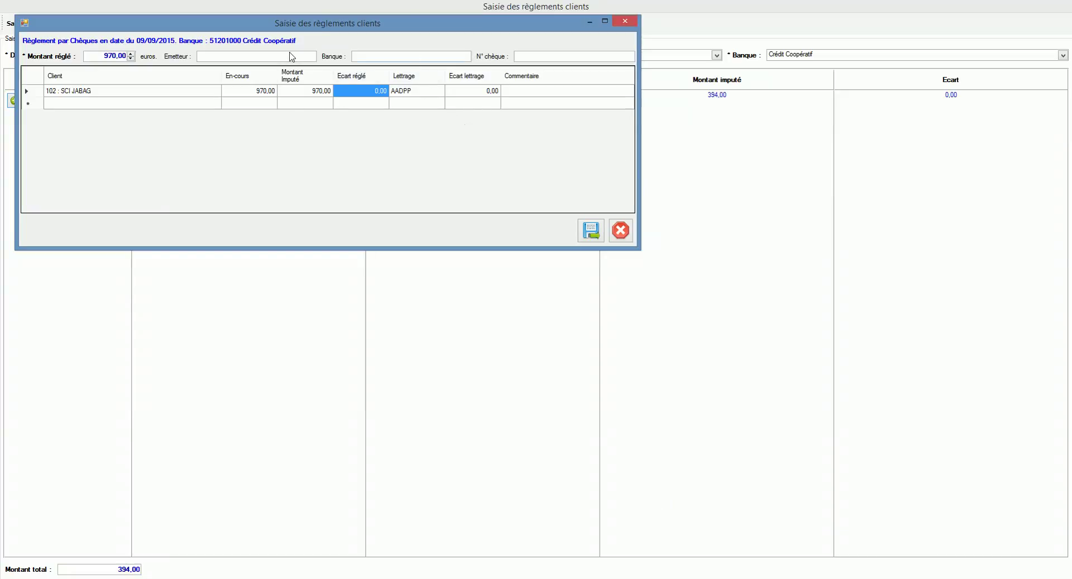
Enter issuer JABA, bank HSBC and cheque number 5984556, then save the payment
left_click(290, 54)
type("JABAG")
key("Tab")
type("HSBC")
key("Tab")
type("5984556")
left_click(590, 230)
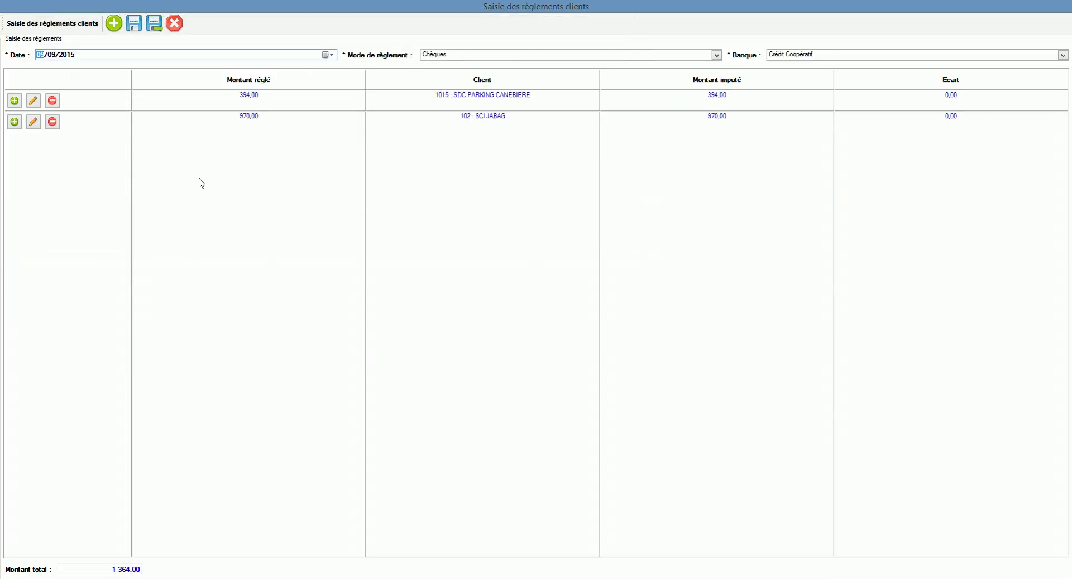
left_click(36, 125)
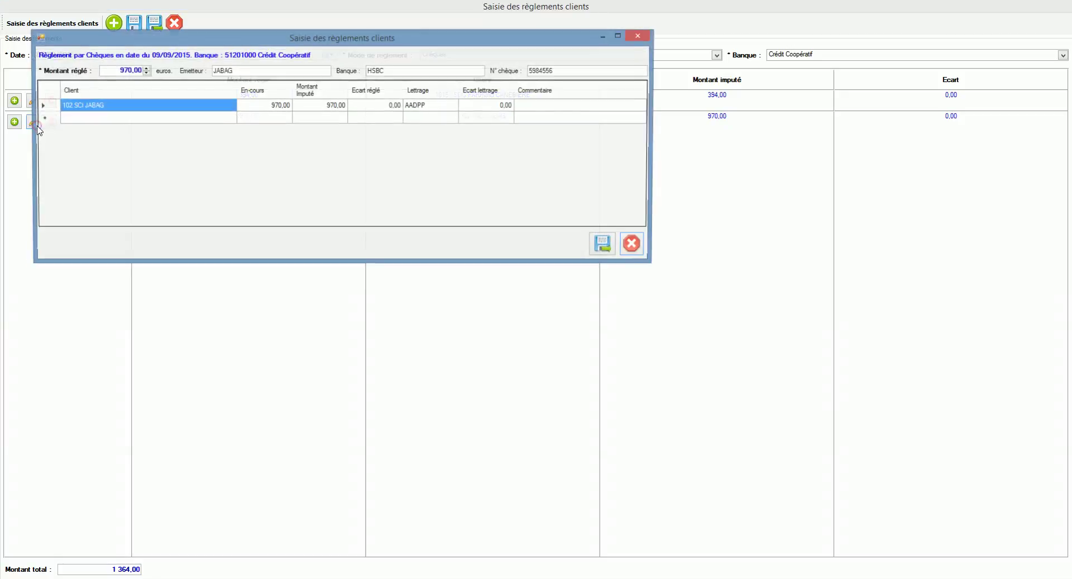
left_click(210, 118)
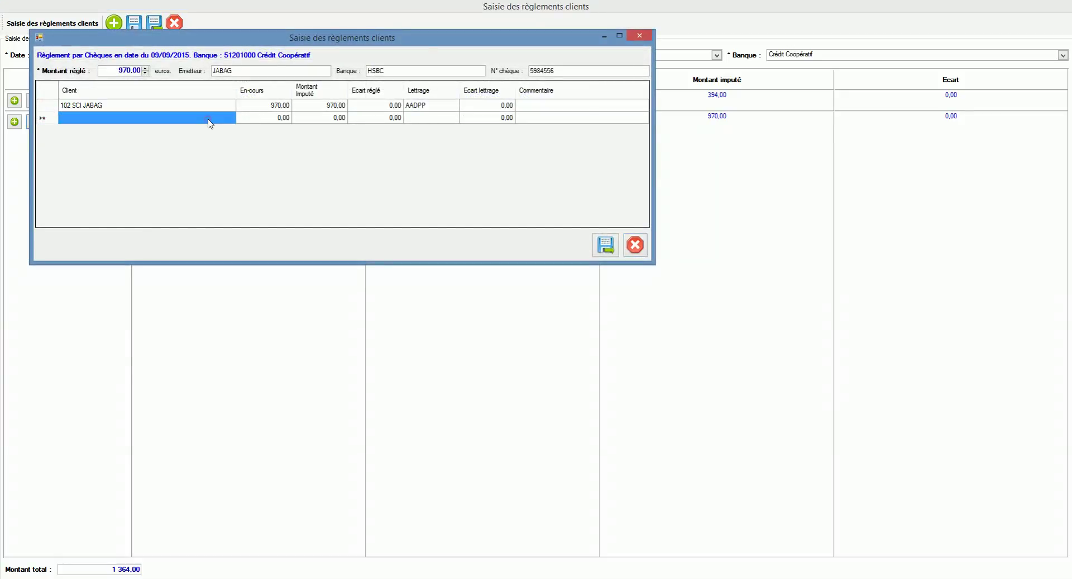
left_click_drag(262, 31, 458, 120)
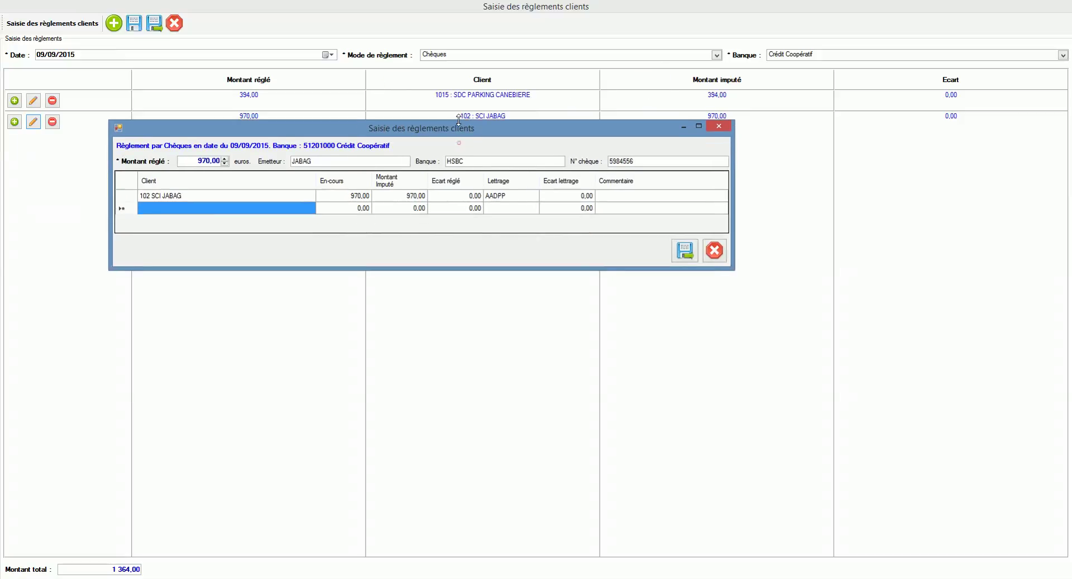
left_click(714, 250)
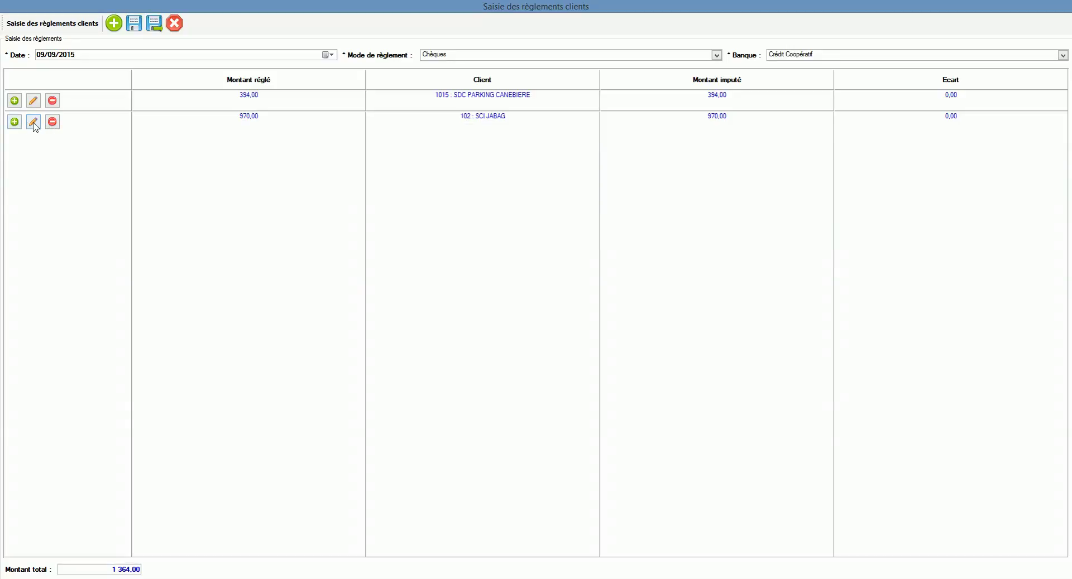
left_click(33, 121)
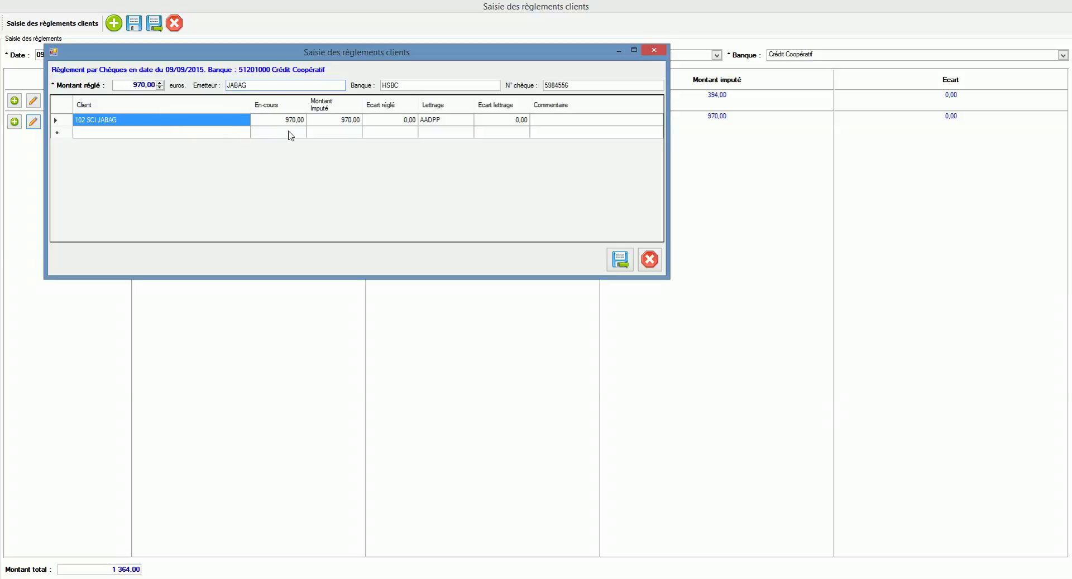
left_click(243, 137)
left_click(245, 134)
left_click(244, 132)
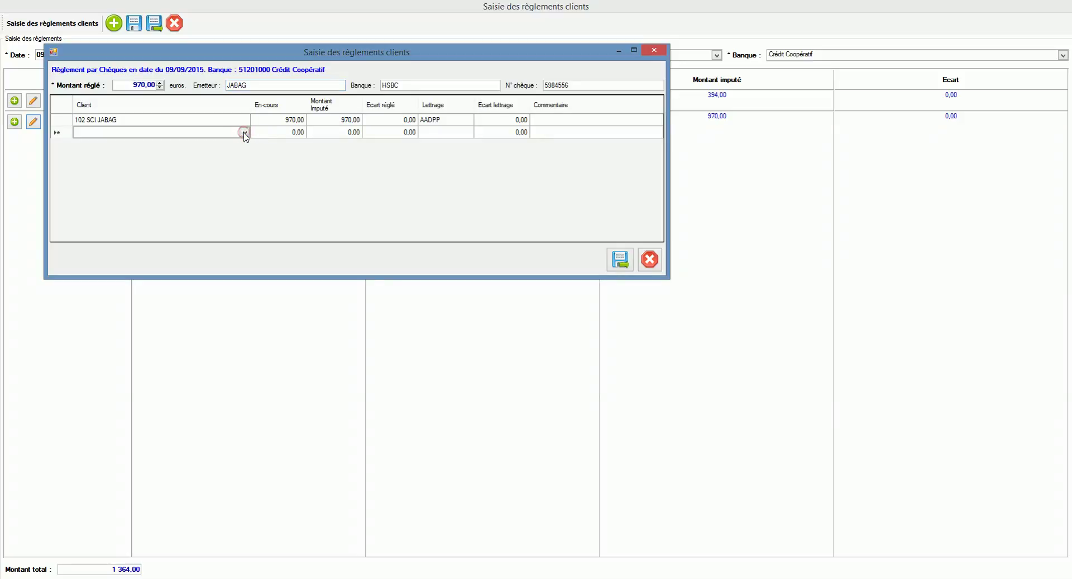
left_click(565, 193)
left_click(451, 124)
left_click(649, 260)
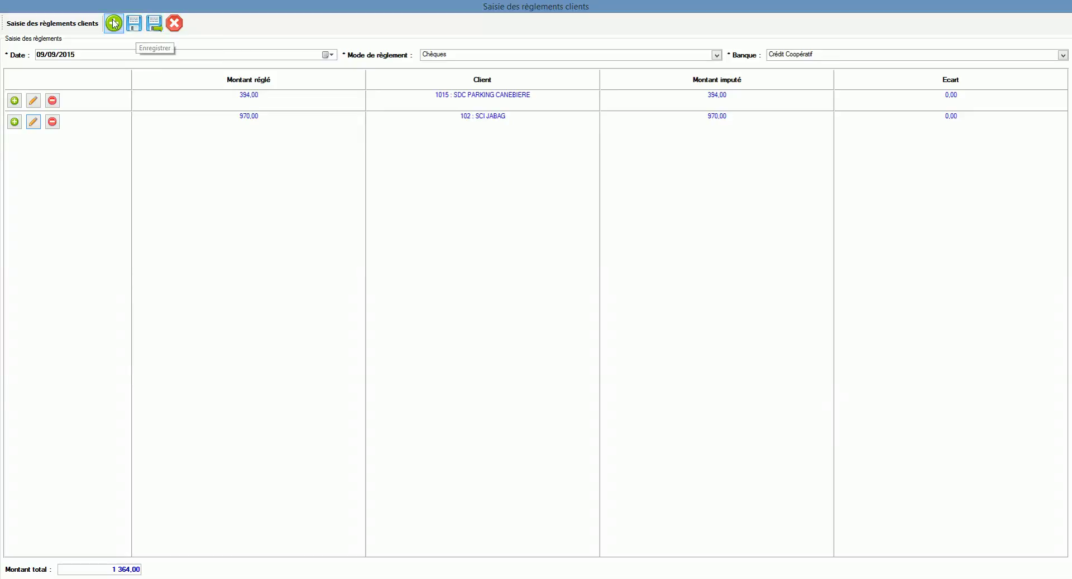
Save the entries, preview the 51201000 cheque remittance slip totalling 1 364,00, and close it without exporting
left_click(153, 24)
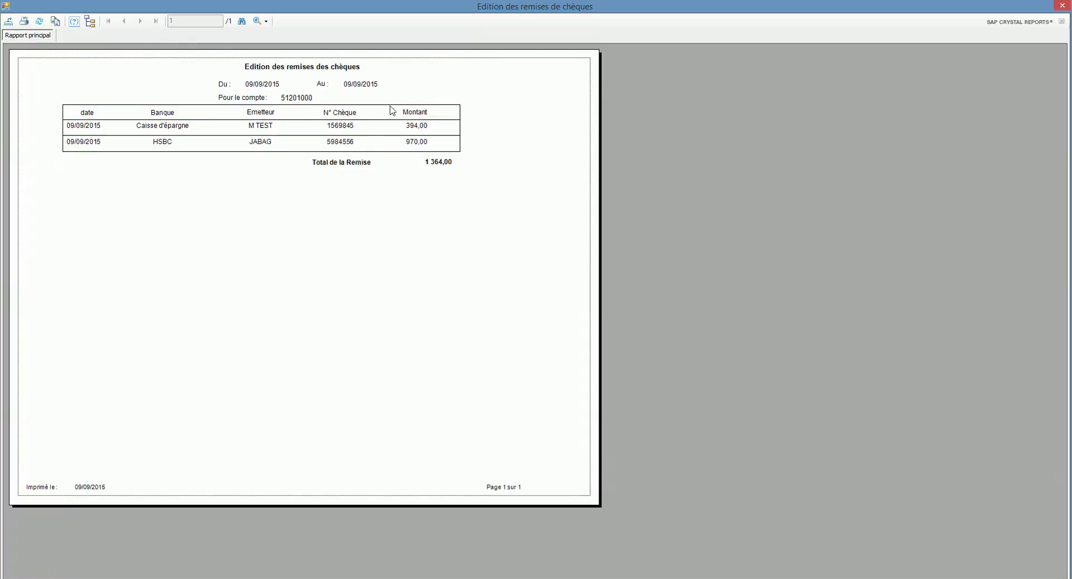
left_click(8, 21)
left_click(311, 273)
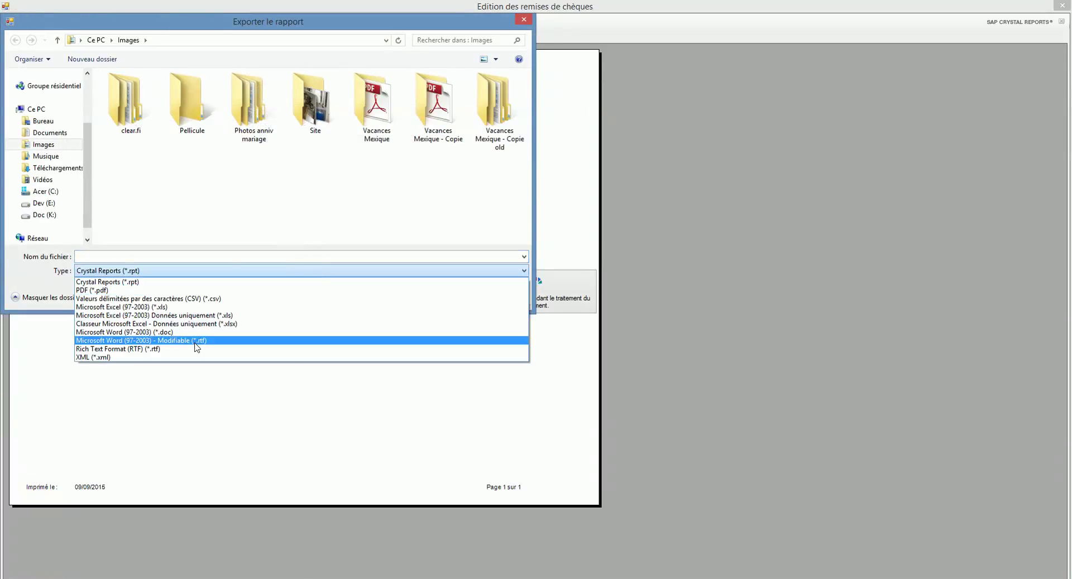
left_click(526, 21)
left_click(526, 22)
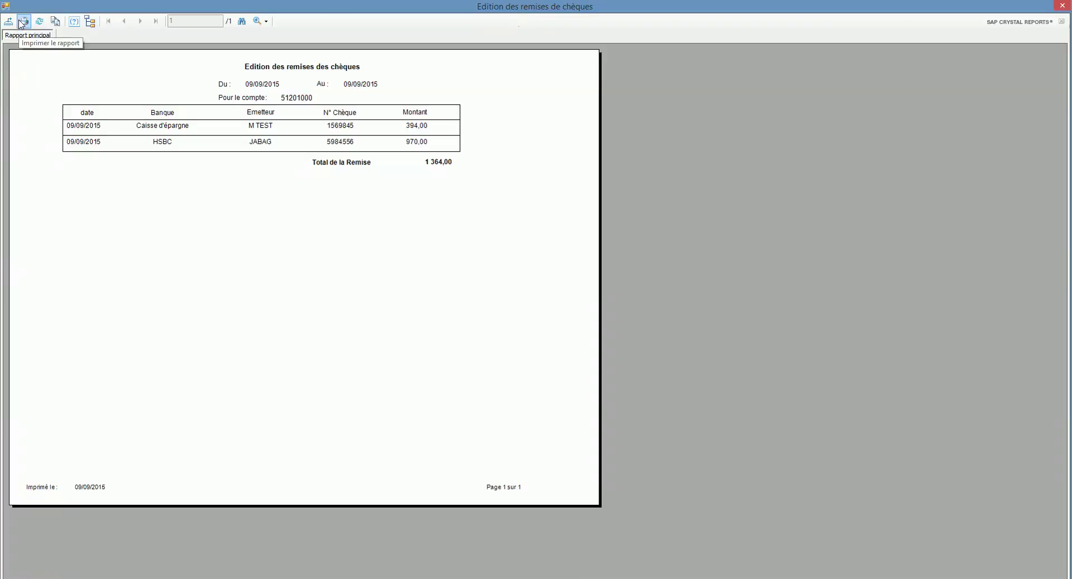
left_click(1067, 7)
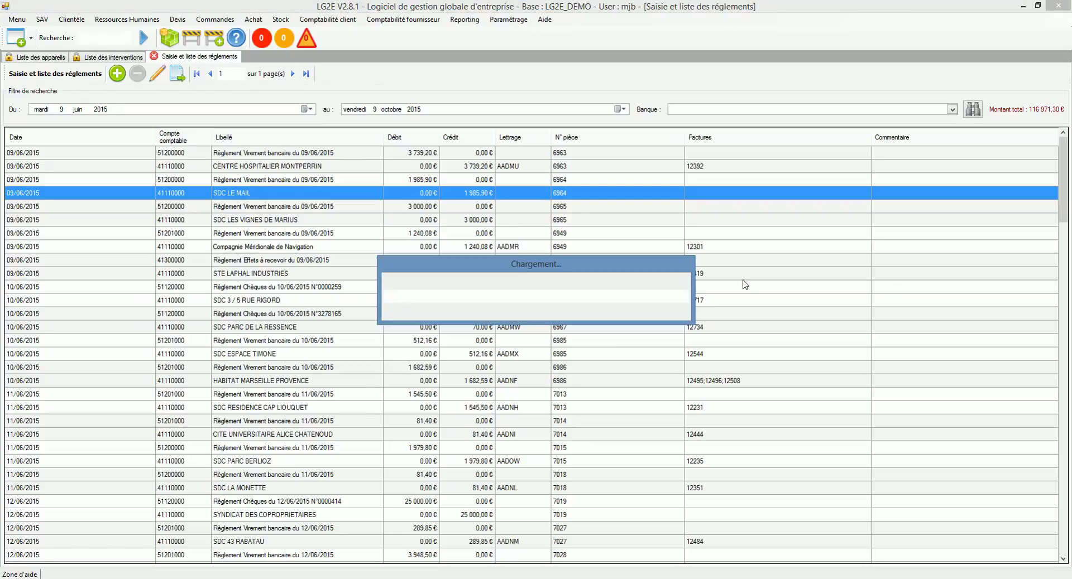
Change the start date's month to August 2015 and reload the payments list
left_click(78, 110)
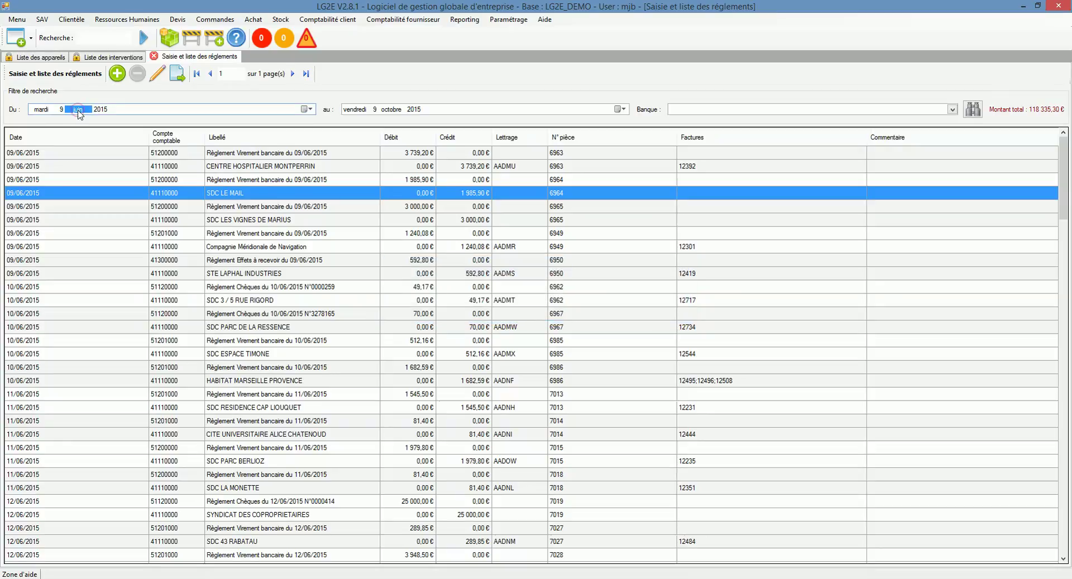
key("Up")
key("Up")
left_click(981, 112)
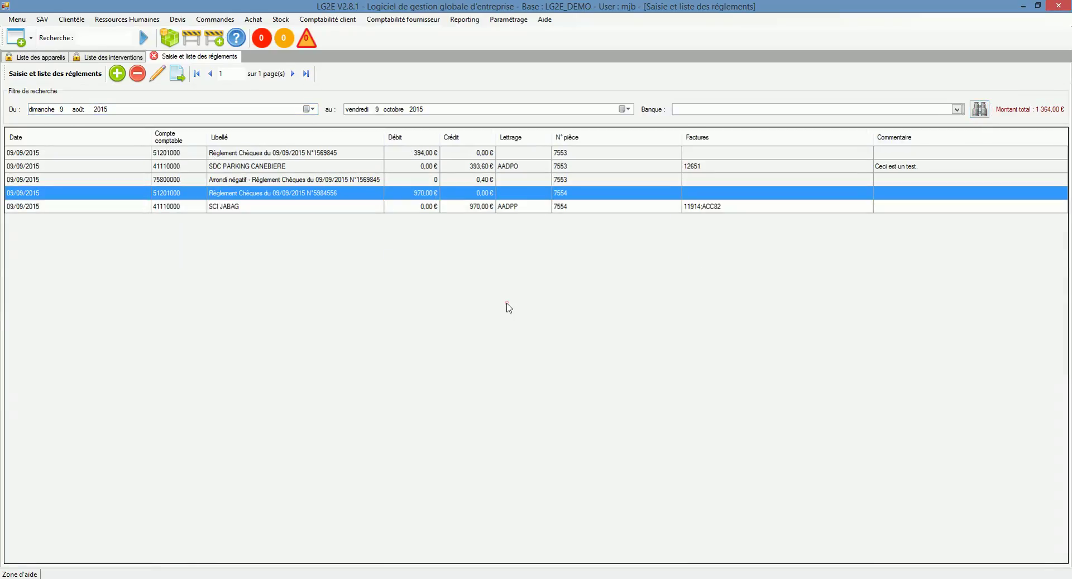
Select the cheque entries in turn, ending on the SCI JABAG 970,00 € payment
left_click(271, 208)
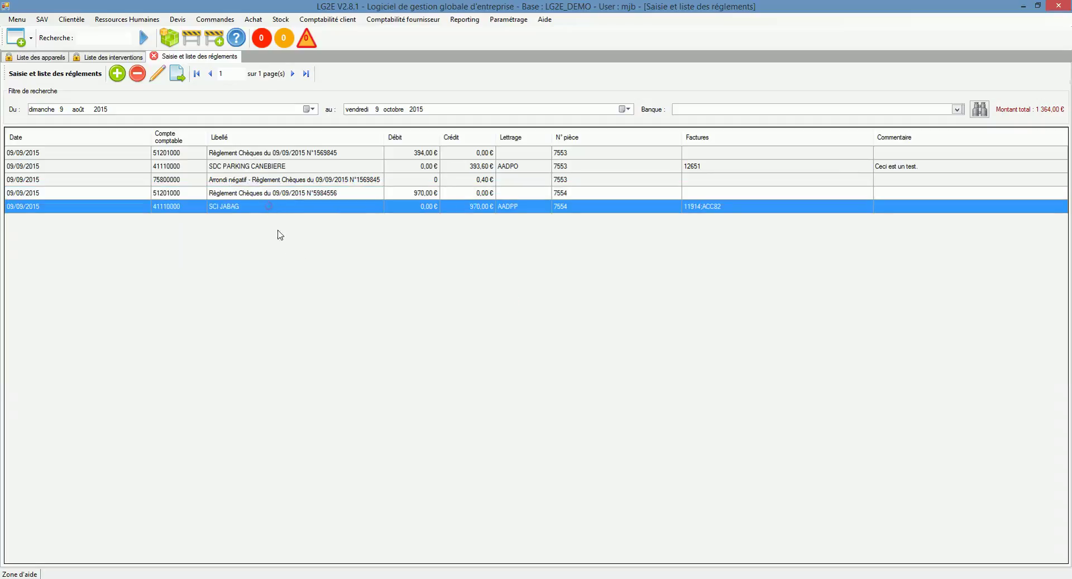
left_click(273, 151)
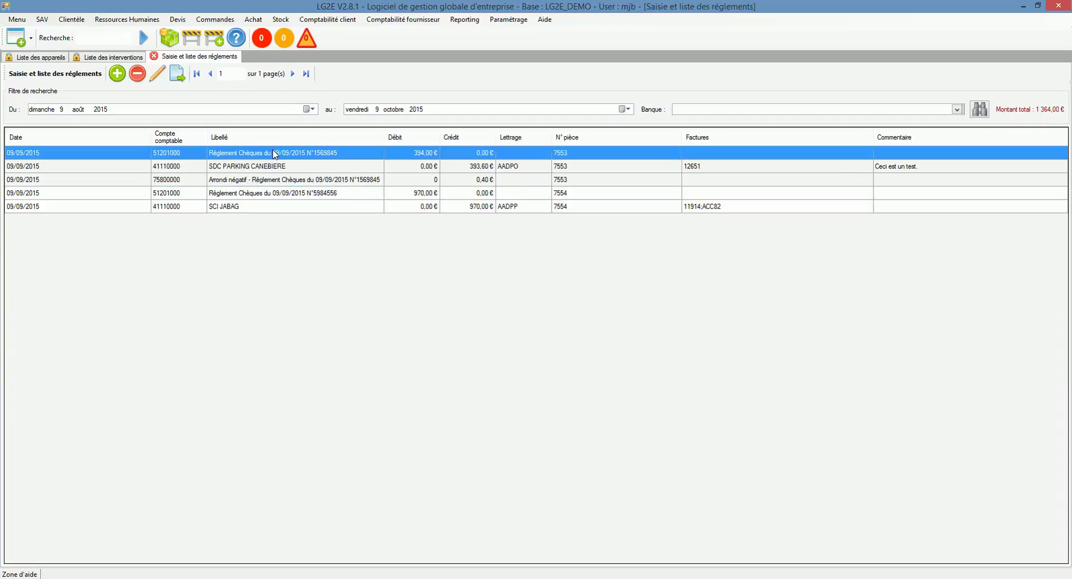
left_click(279, 209)
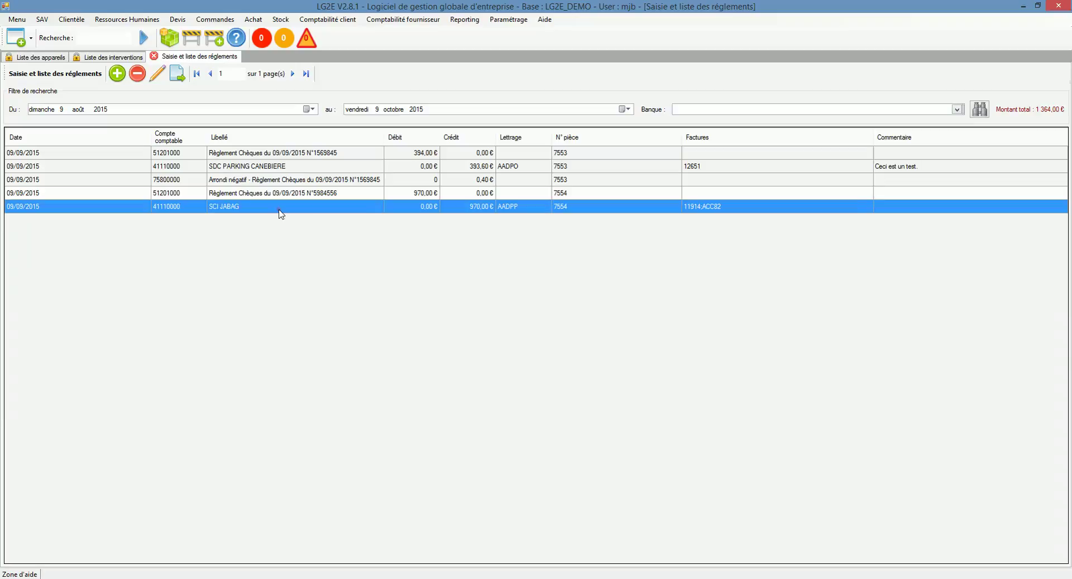
left_click(422, 194)
left_click(454, 207)
right_click(458, 210)
left_click(491, 217)
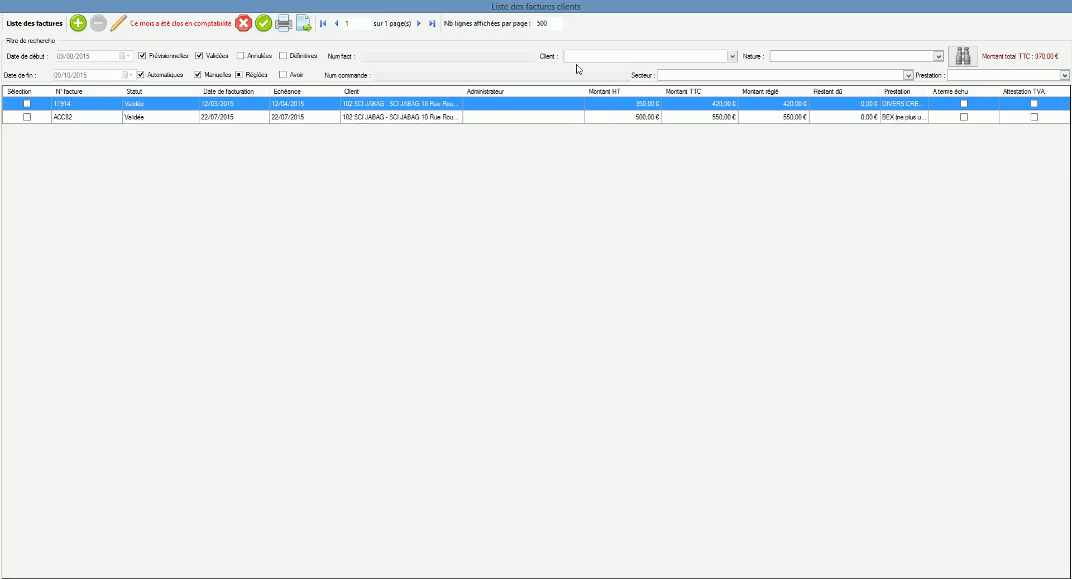
left_click(245, 23)
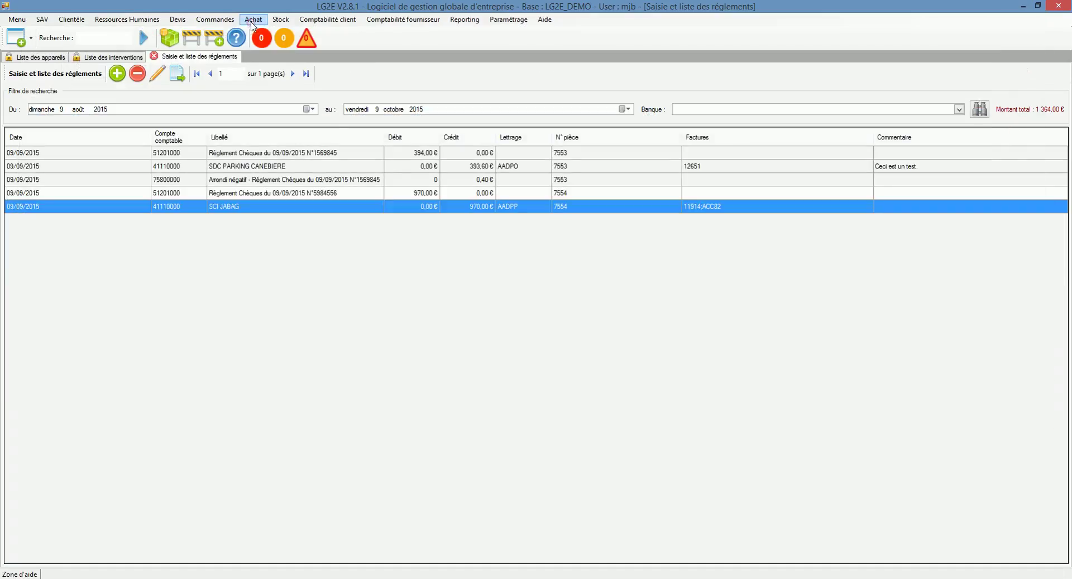
left_click(450, 156)
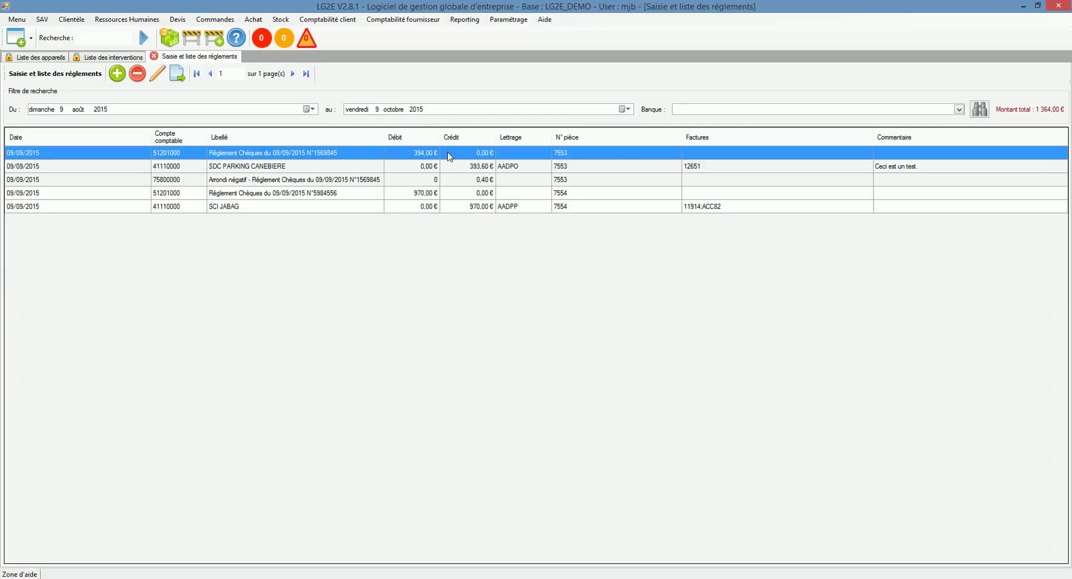
left_click(448, 167)
left_click(448, 177)
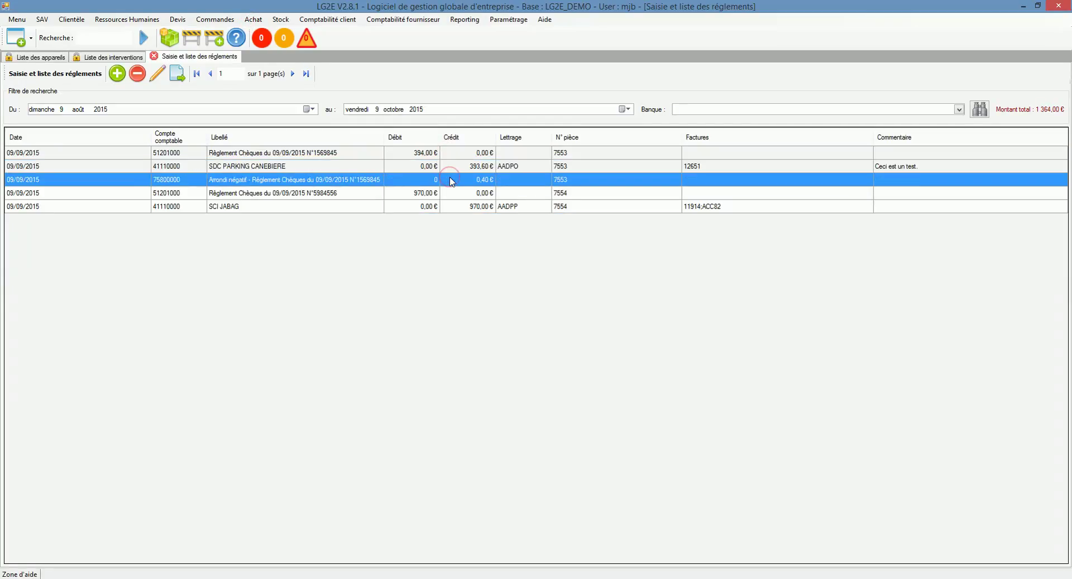
left_click(505, 168)
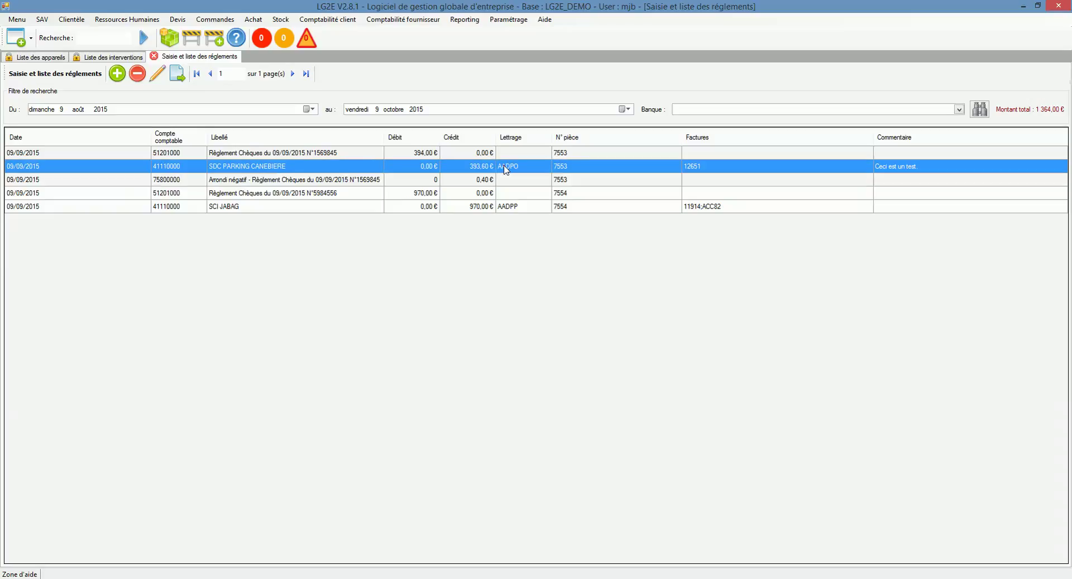
right_click(518, 167)
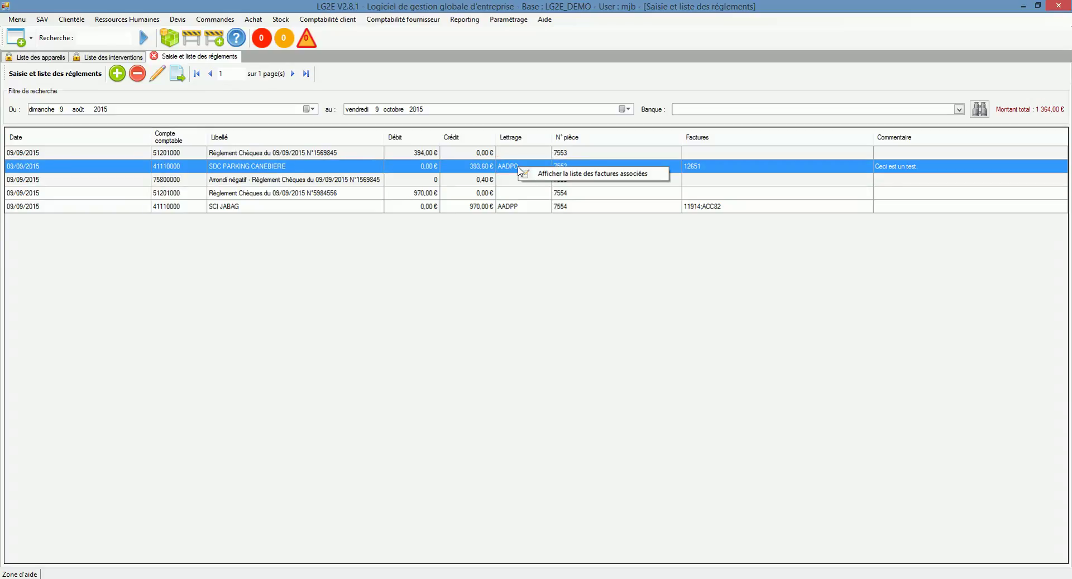
left_click(516, 264)
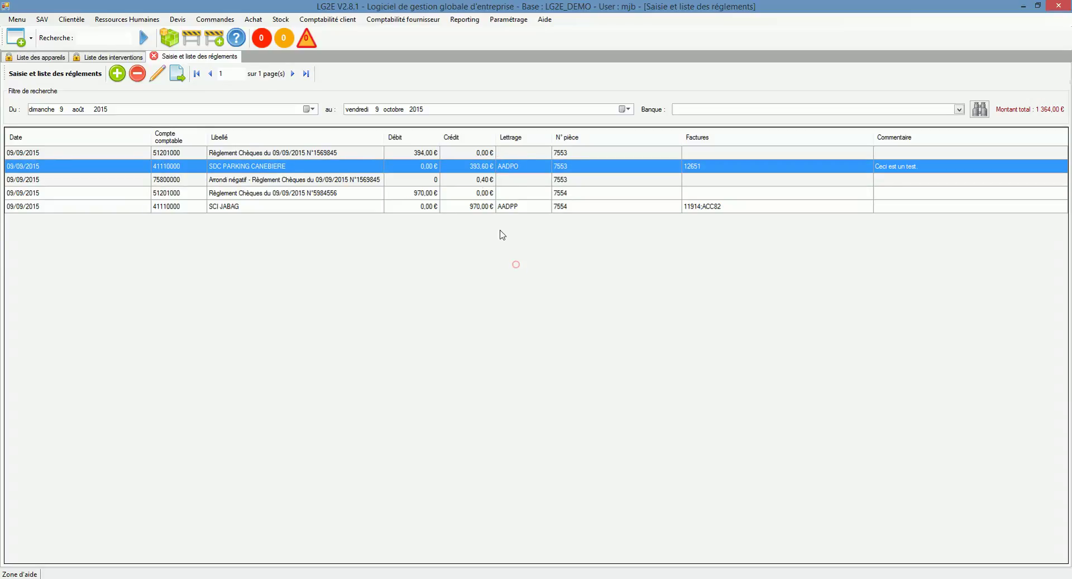
left_click(480, 181)
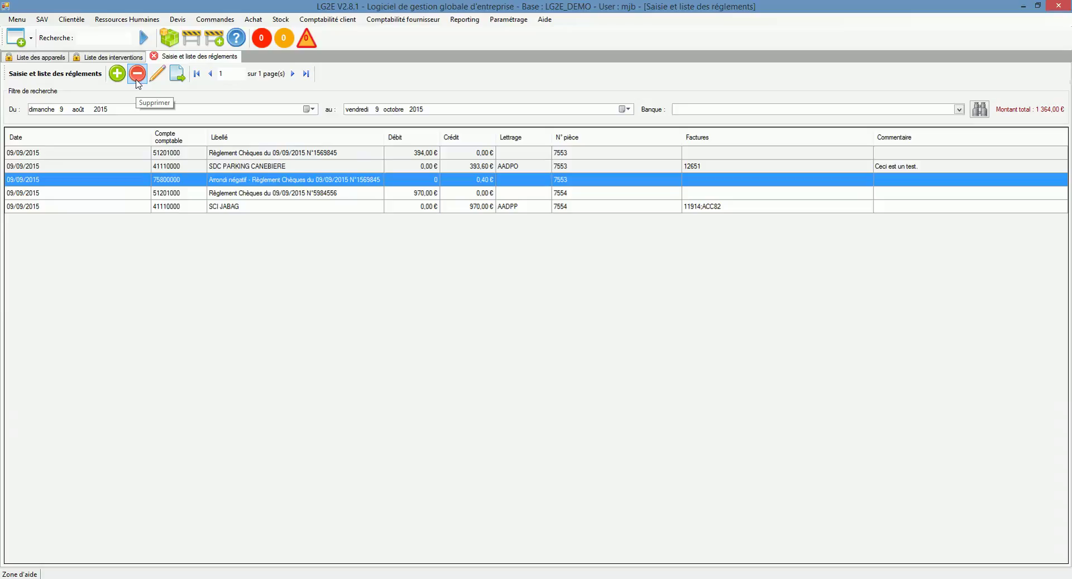
left_click(158, 73)
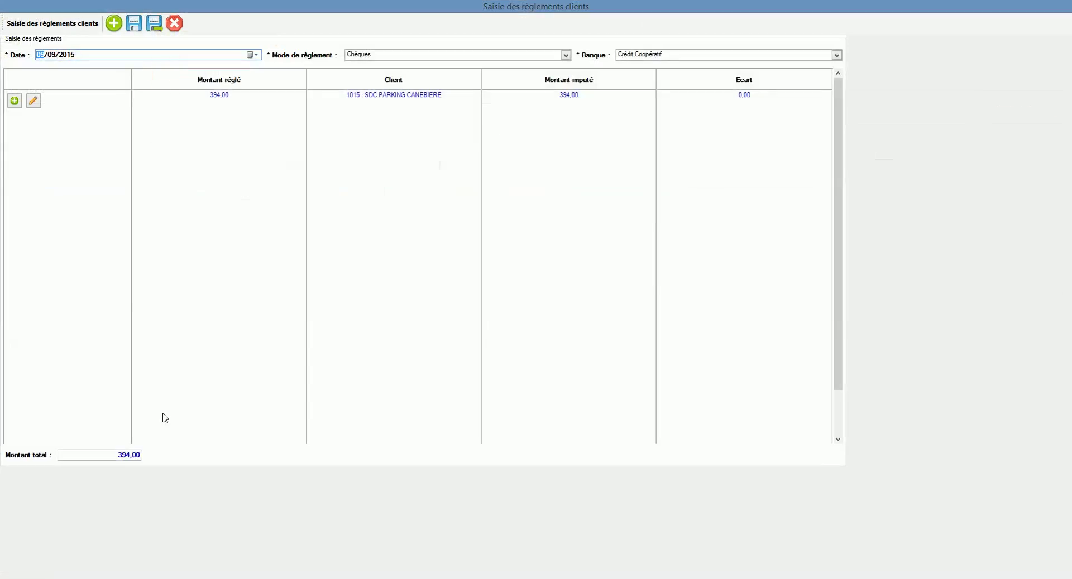
left_click(176, 23)
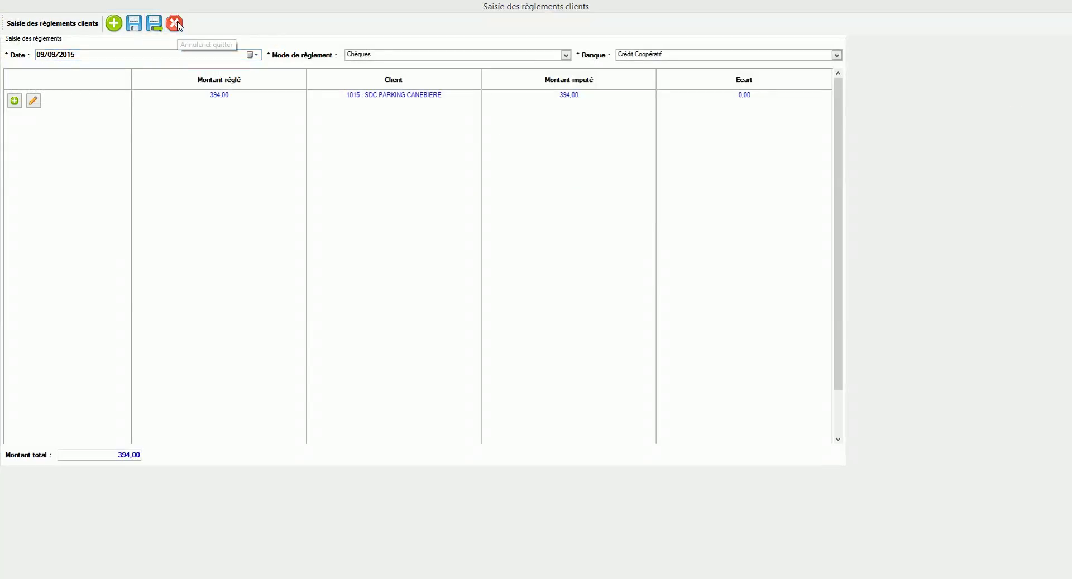
left_click(557, 338)
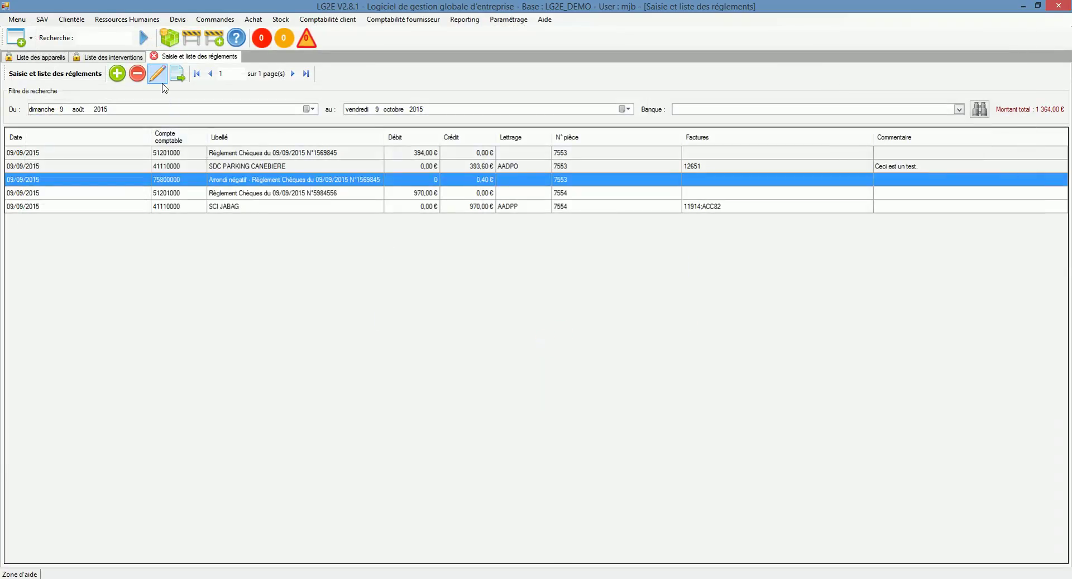
Select the first cheque line, then open Comptabilité client > Règlements > Journal des règlements
left_click(267, 157)
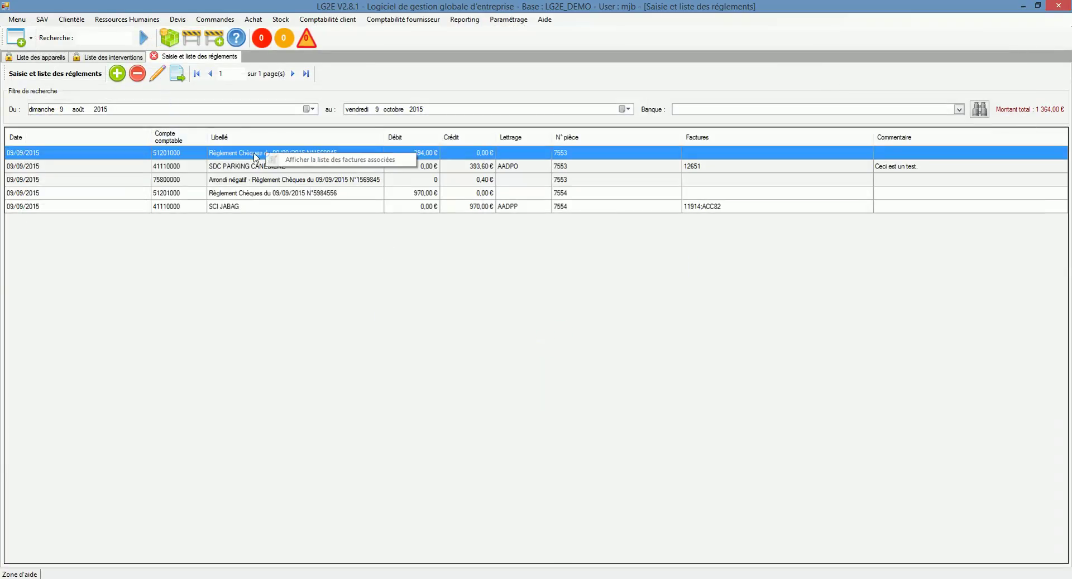
left_click(240, 94)
left_click(330, 20)
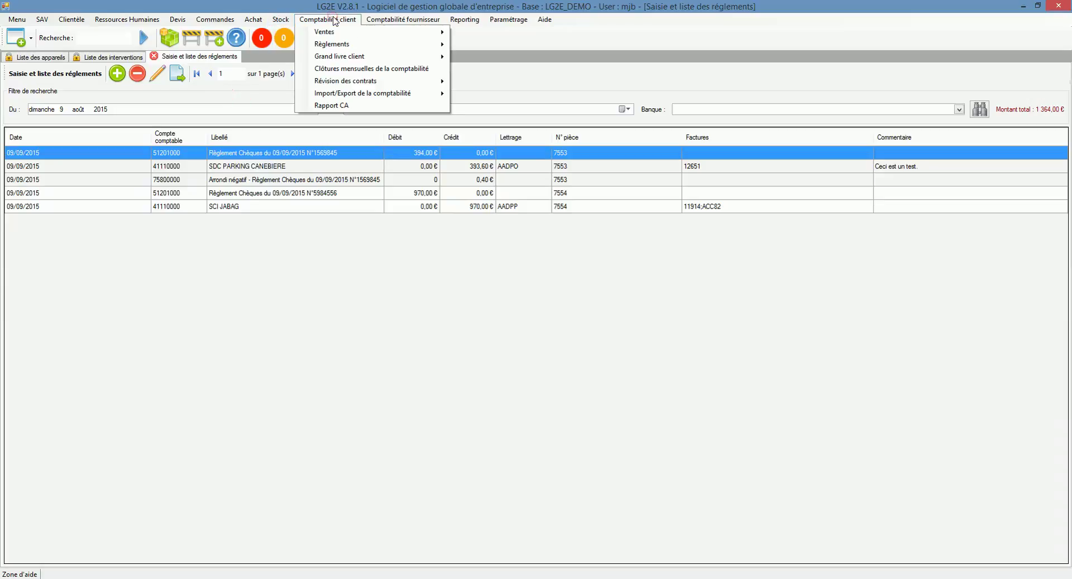
mouse_move(393, 44)
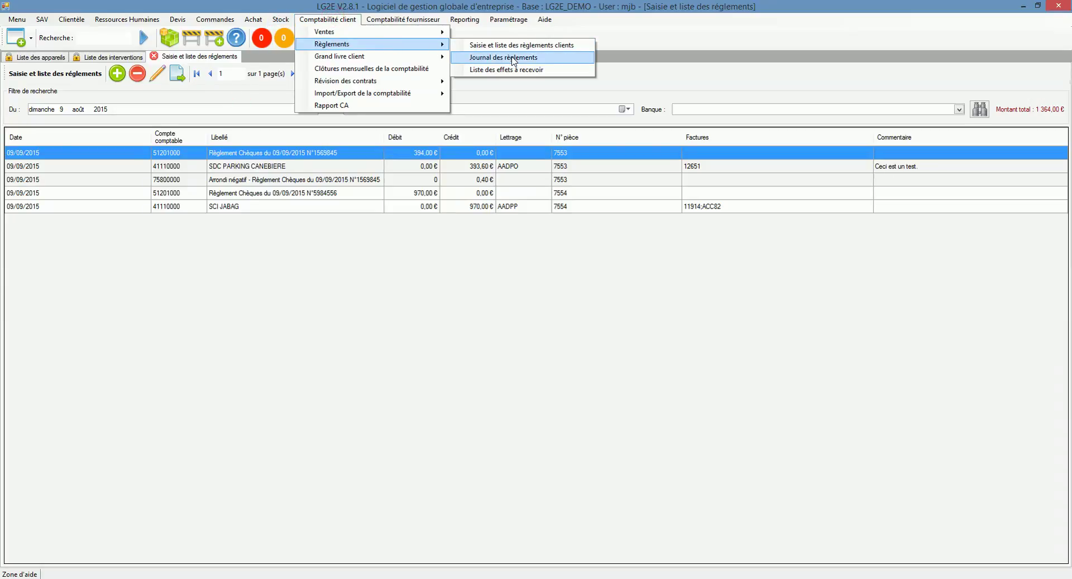
left_click(513, 60)
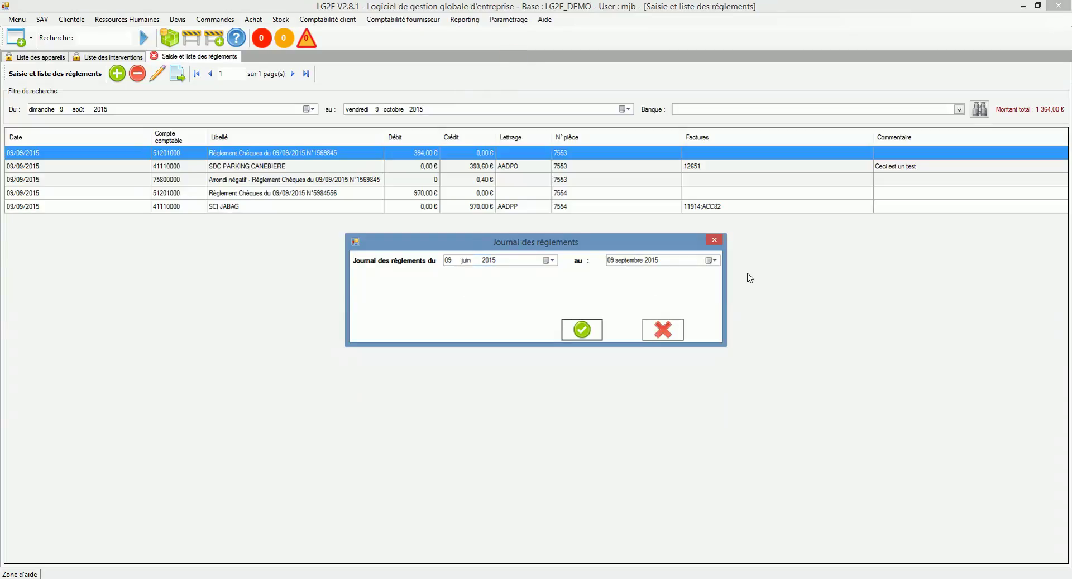
Generate the journal and check the first page's totals, including Caisse 364,70
left_click(581, 331)
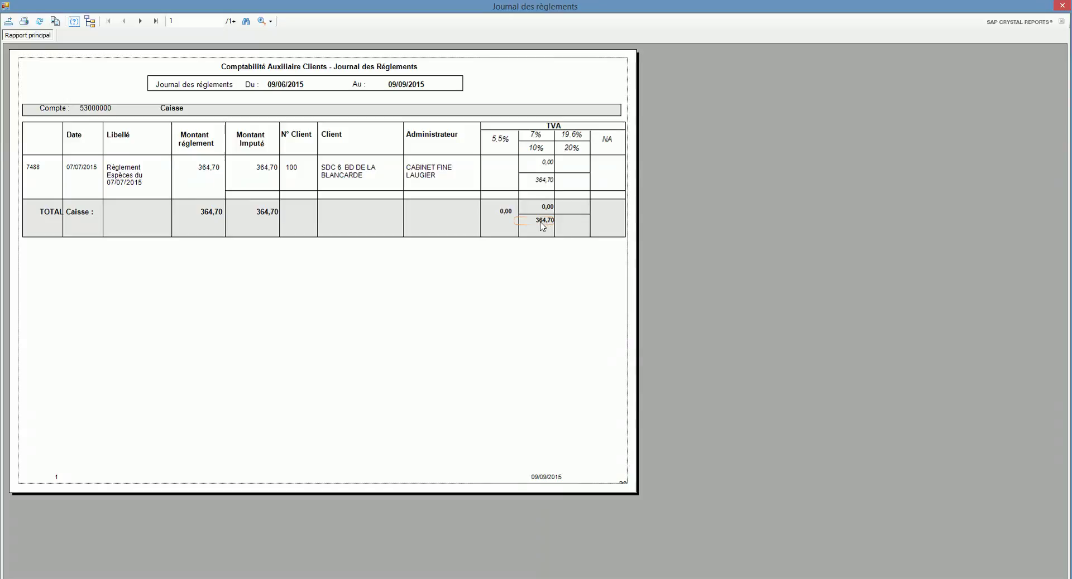
left_click(542, 221)
left_click(538, 208)
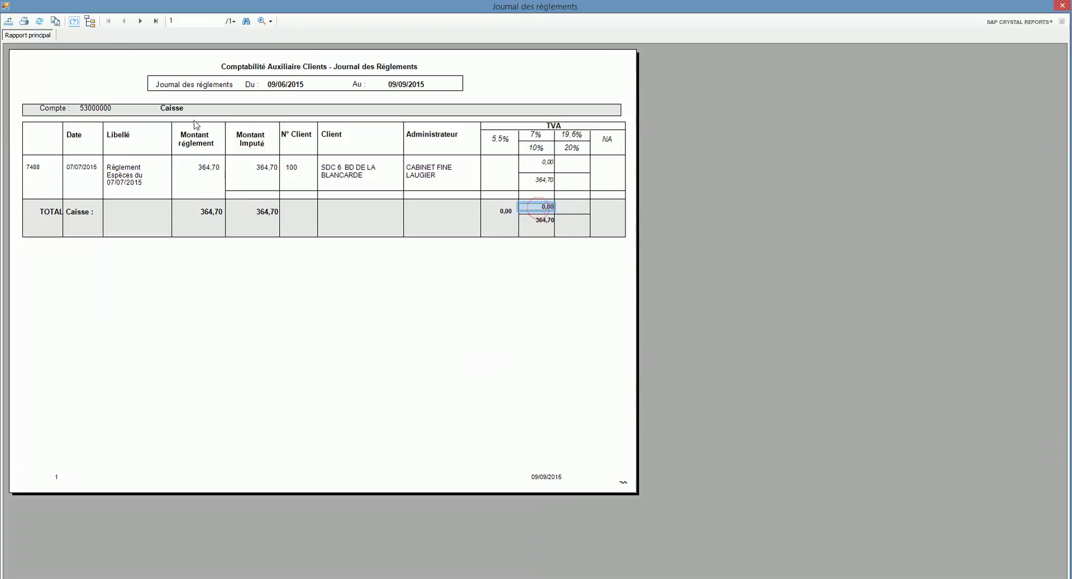
Page through the journal from page 2 to 7, then jump to the last page
left_click(140, 20)
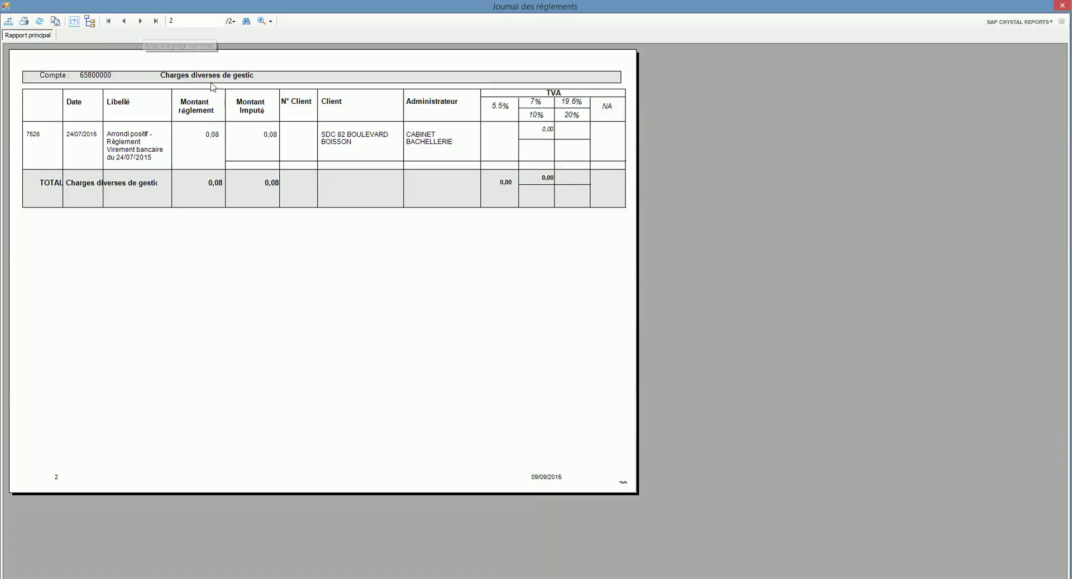
left_click(140, 21)
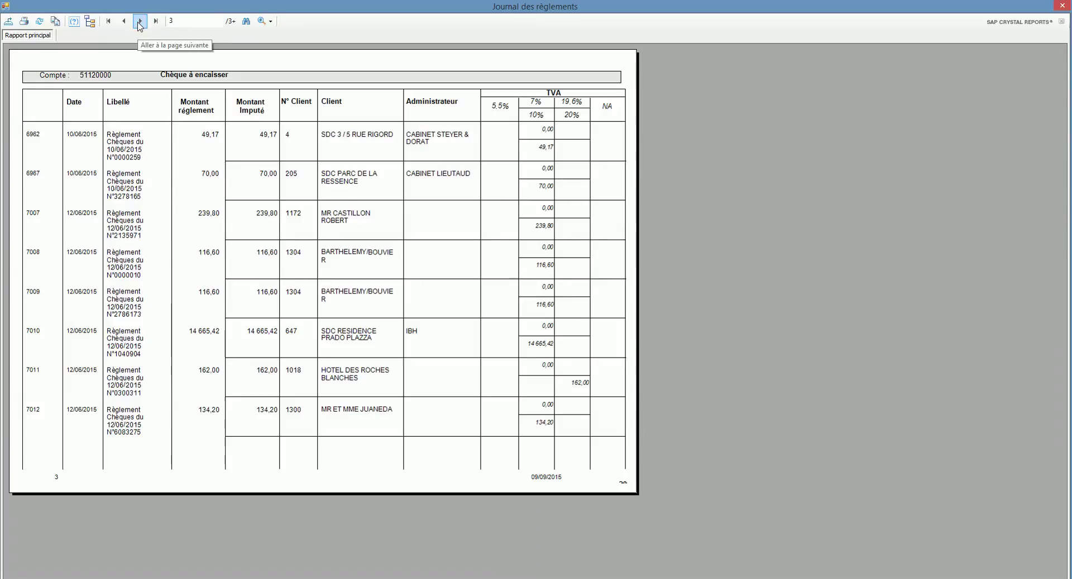
left_click(140, 21)
left_click(140, 21)
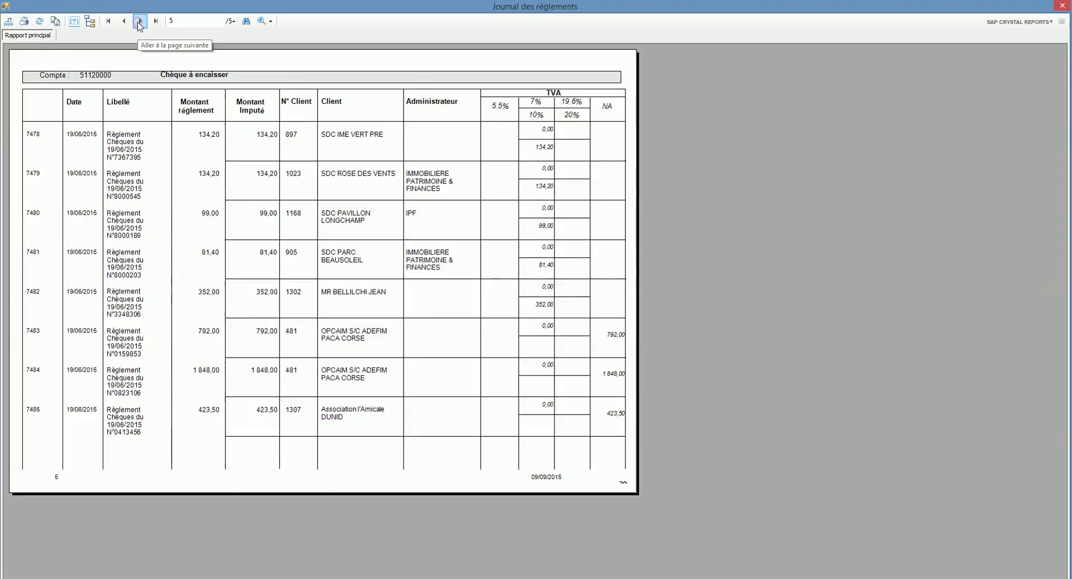
left_click(140, 21)
left_click(140, 22)
left_click(124, 21)
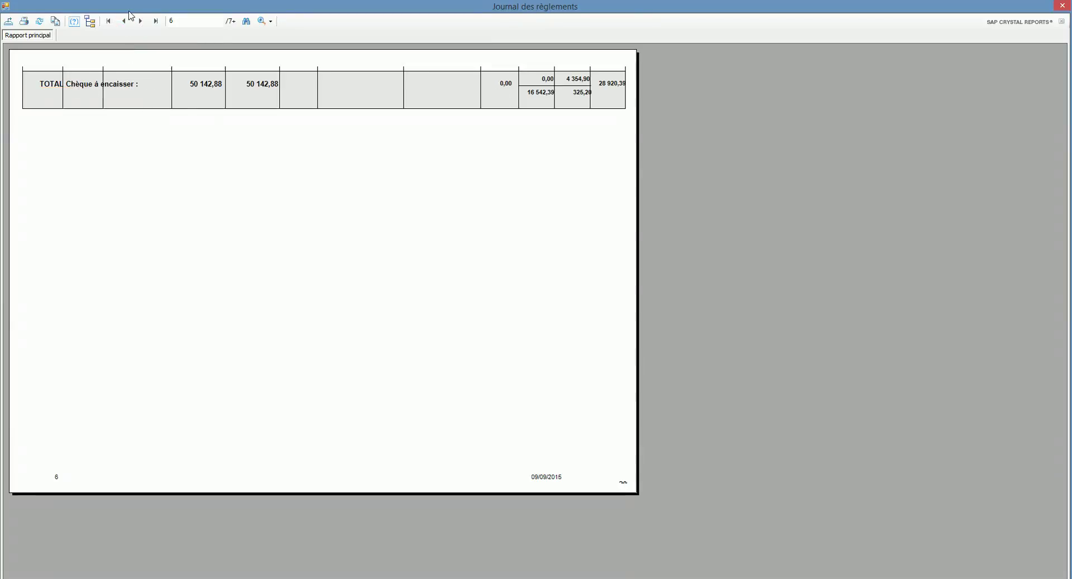
left_click(155, 21)
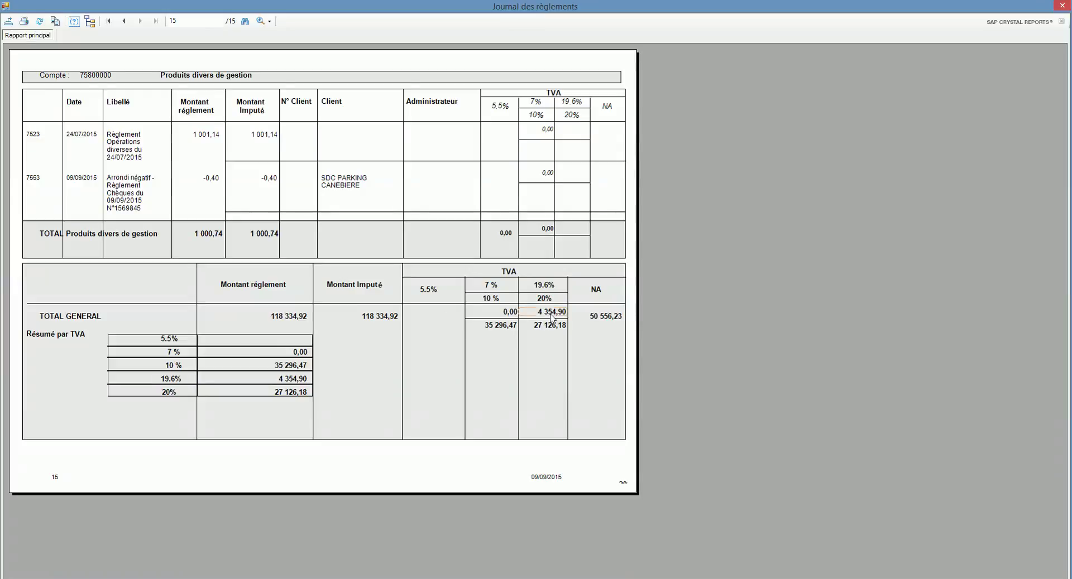
Check the Montant réglement and Montant imputé general totals of 118 334,92, then close the report
left_click(278, 318)
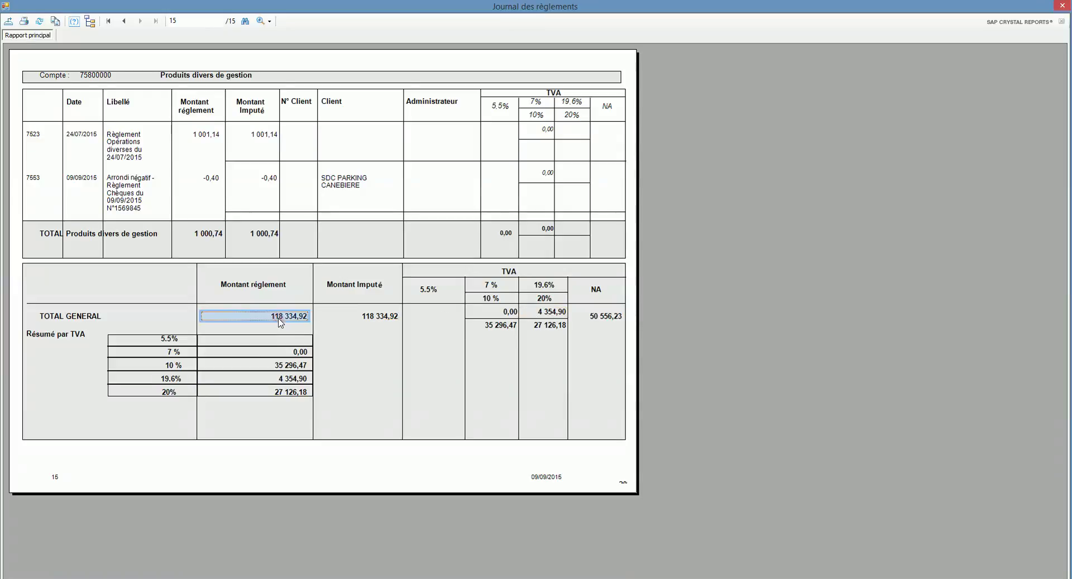
left_click(356, 317)
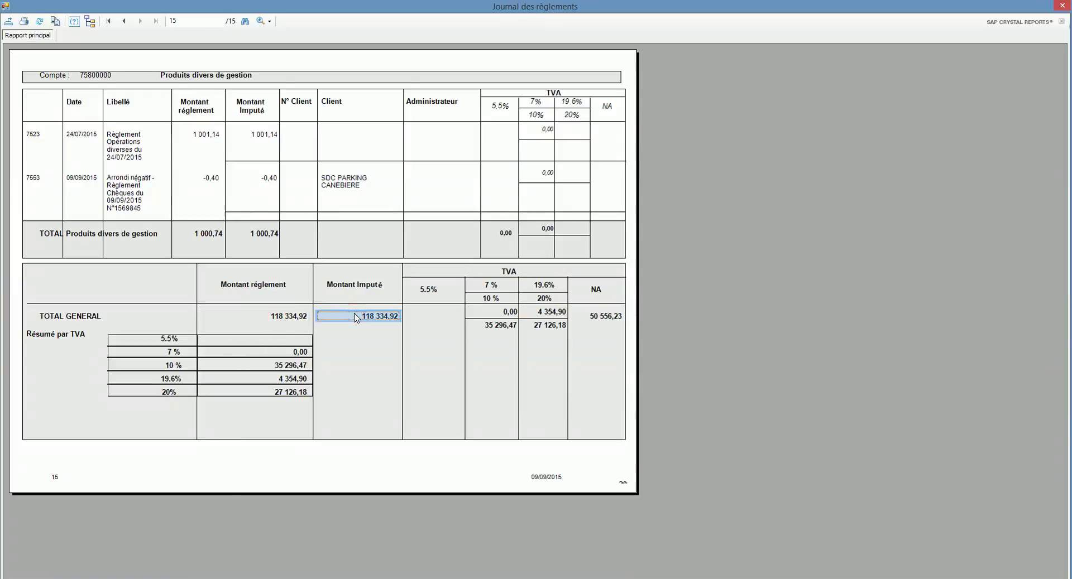
left_click(1064, 6)
Open Liste des effets à recevoir and filter it to 'A recevoir' items
left_click(341, 20)
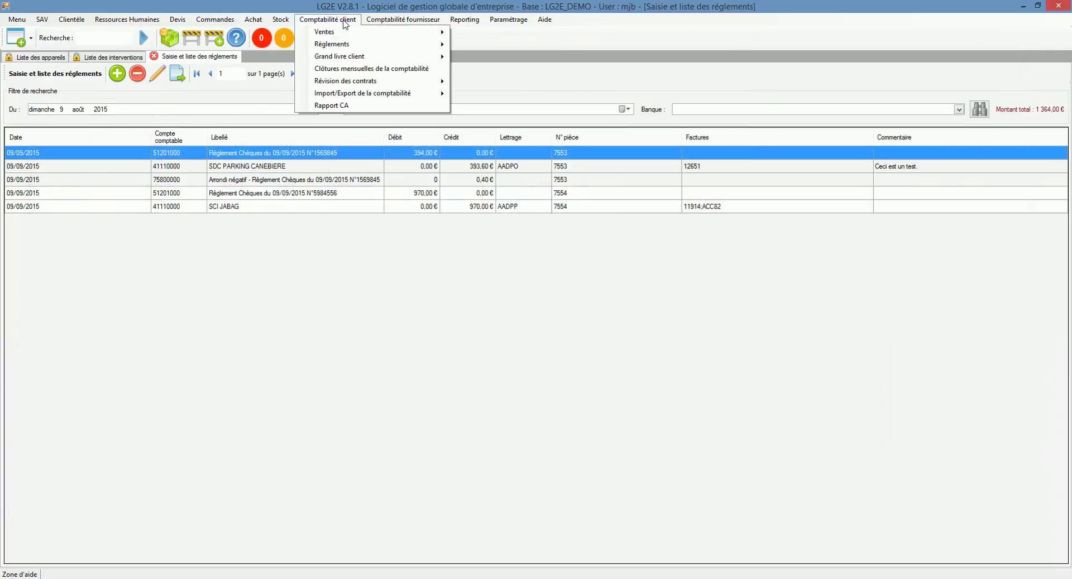
mouse_move(359, 44)
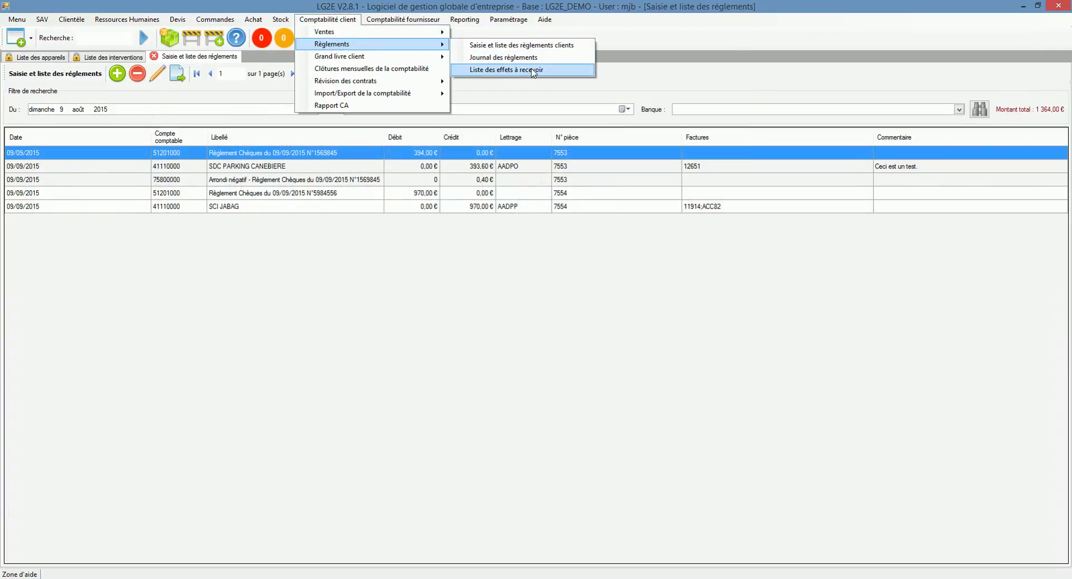
left_click(527, 70)
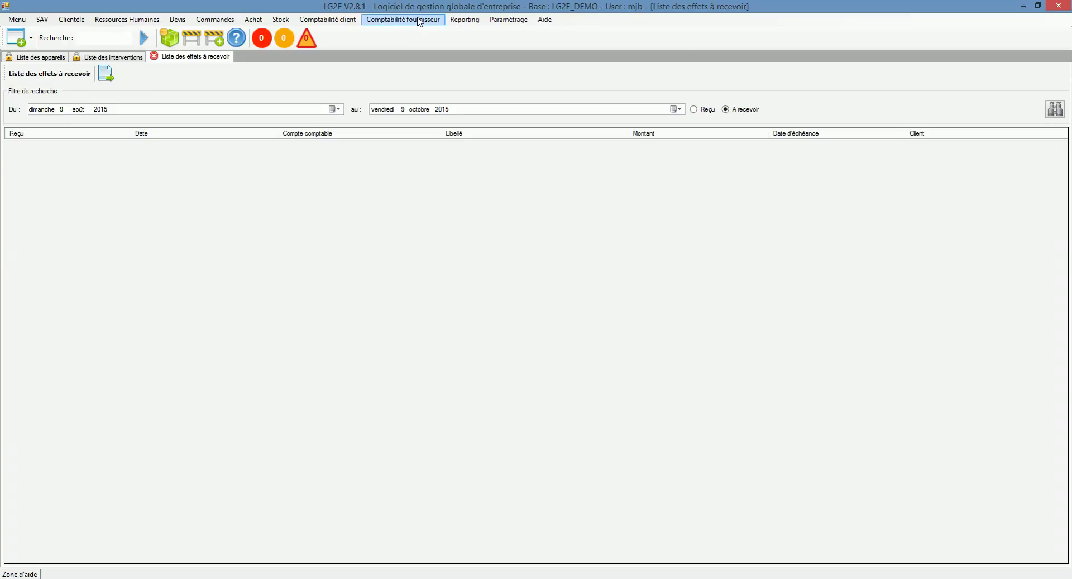
left_click(726, 109)
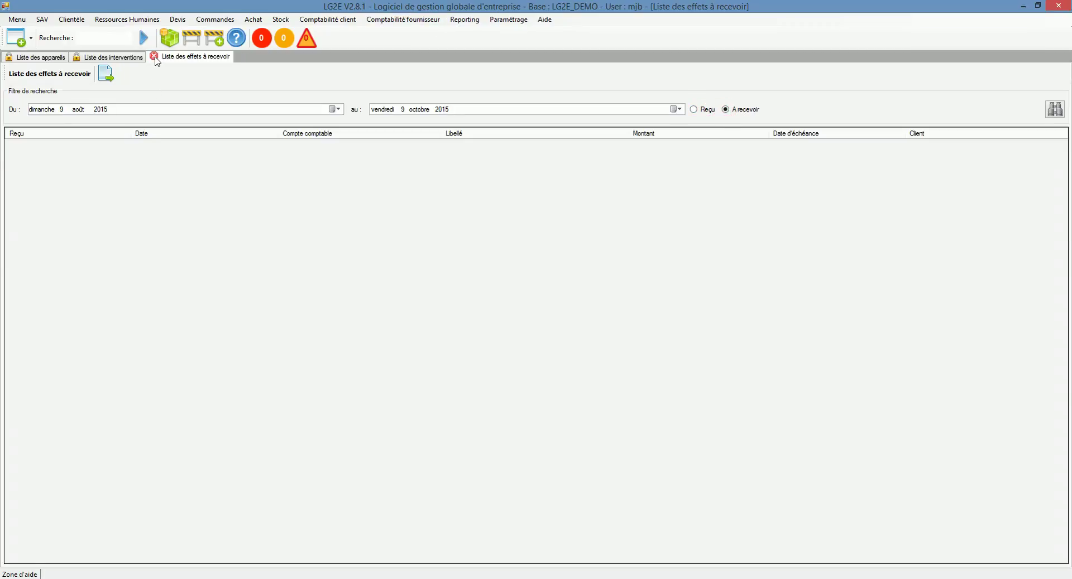
Open the Comptabilité client menu again and close it without choosing anything
left_click(317, 18)
mouse_move(366, 48)
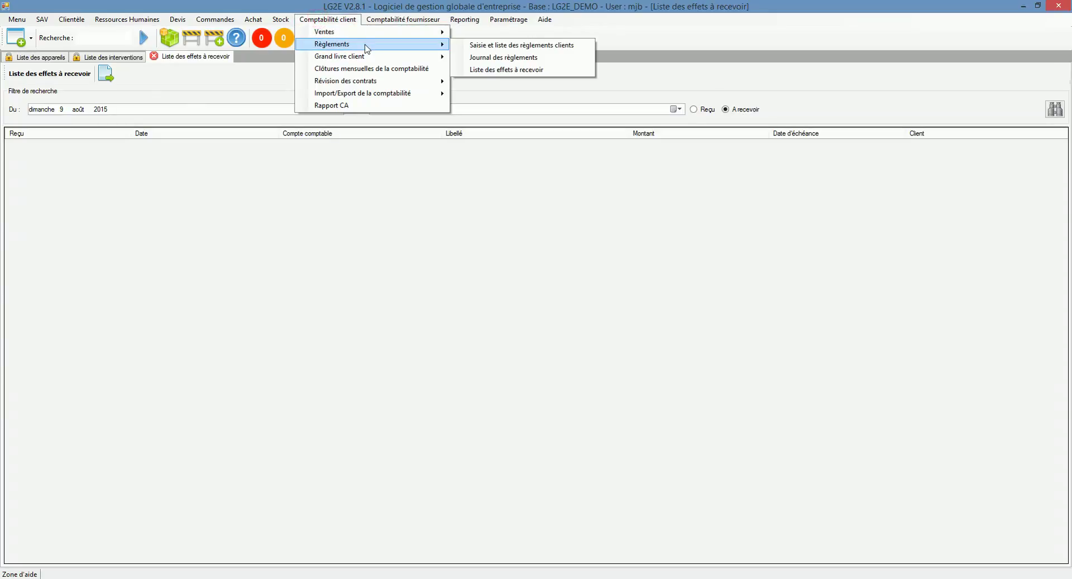
left_click(337, 21)
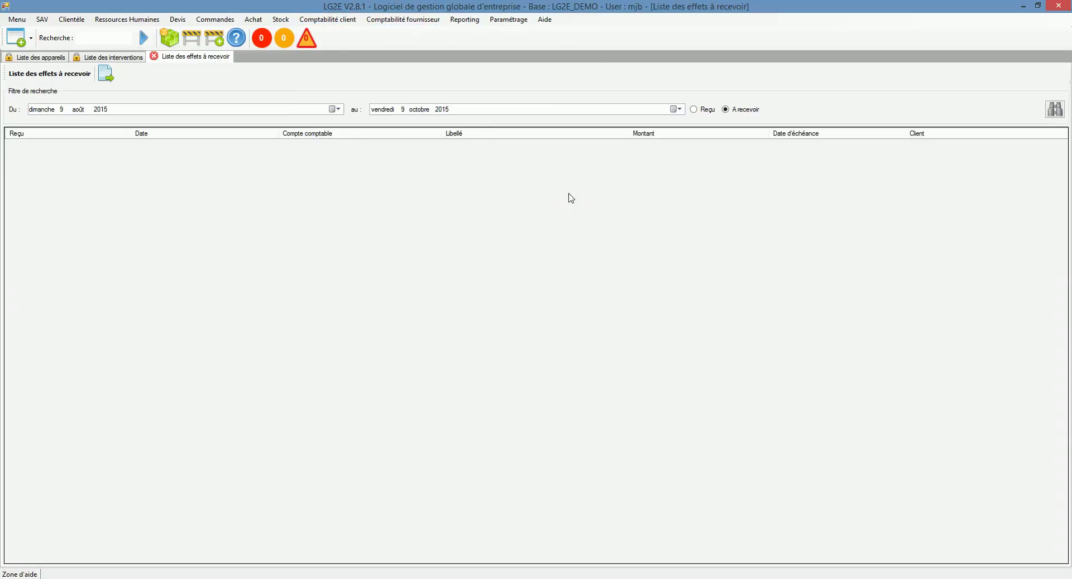